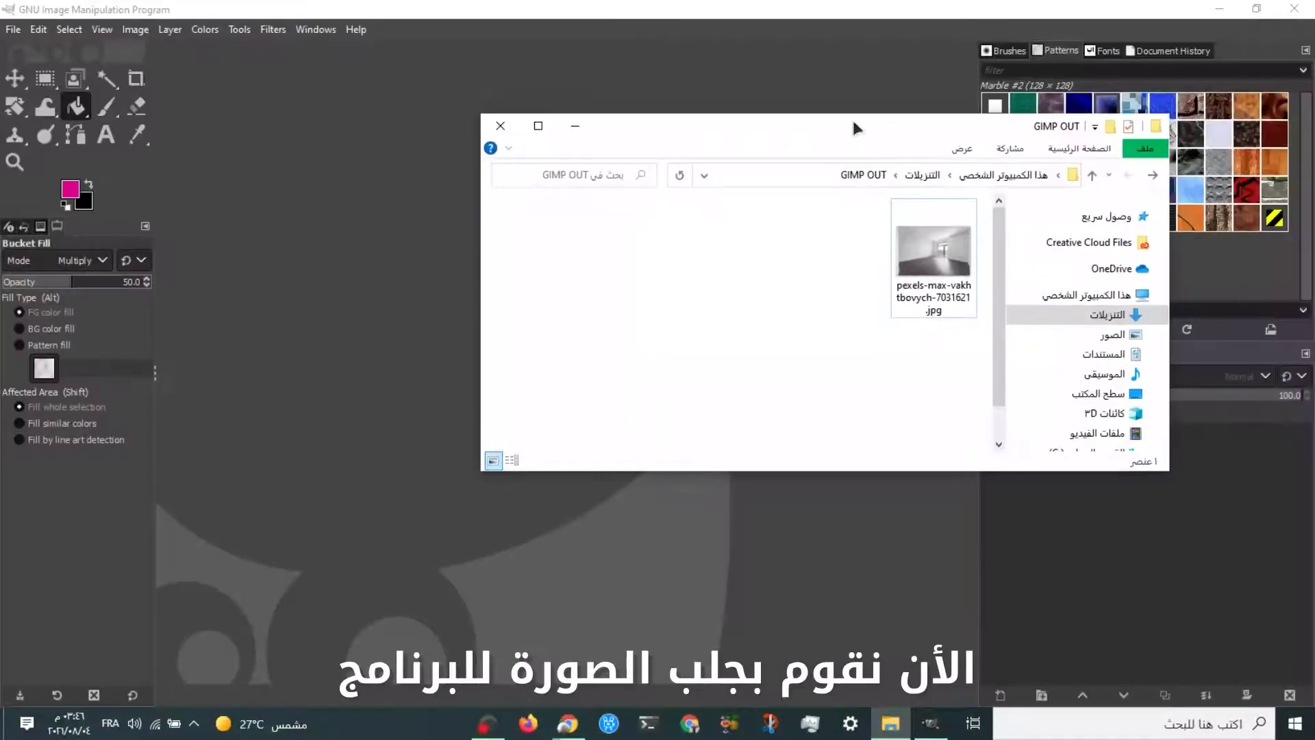
Open pexels-max-vakhtbovych-7031621.jpg from the GIMP OUT folder in GIMP and convert it to the built-in sRGB color profile.
click(654, 462)
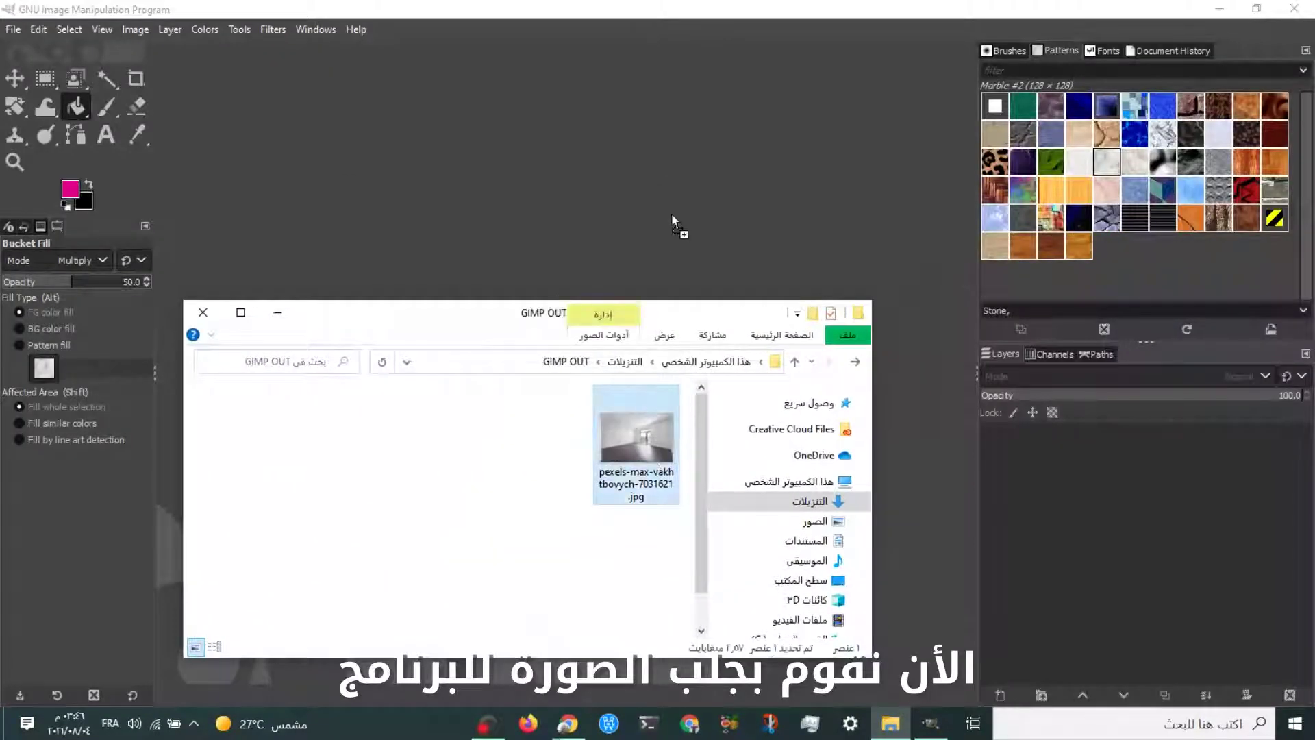
key(Return)
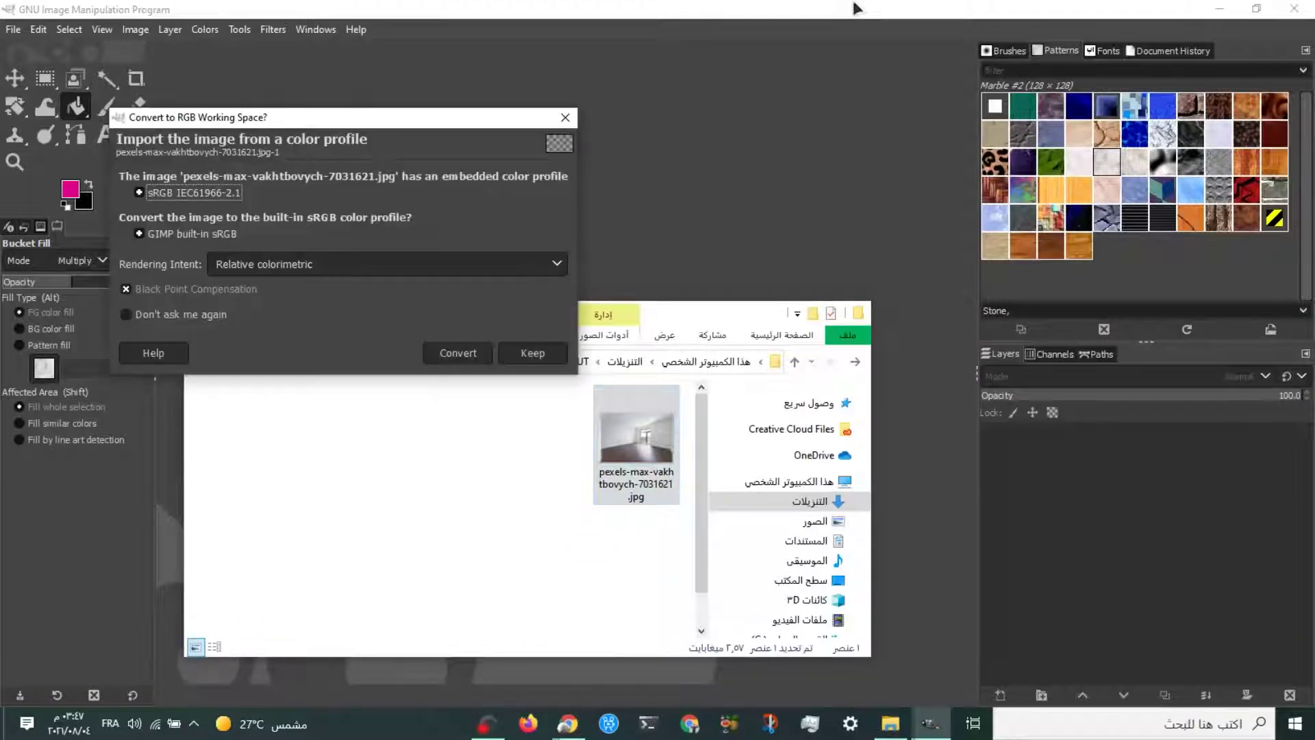
click(457, 353)
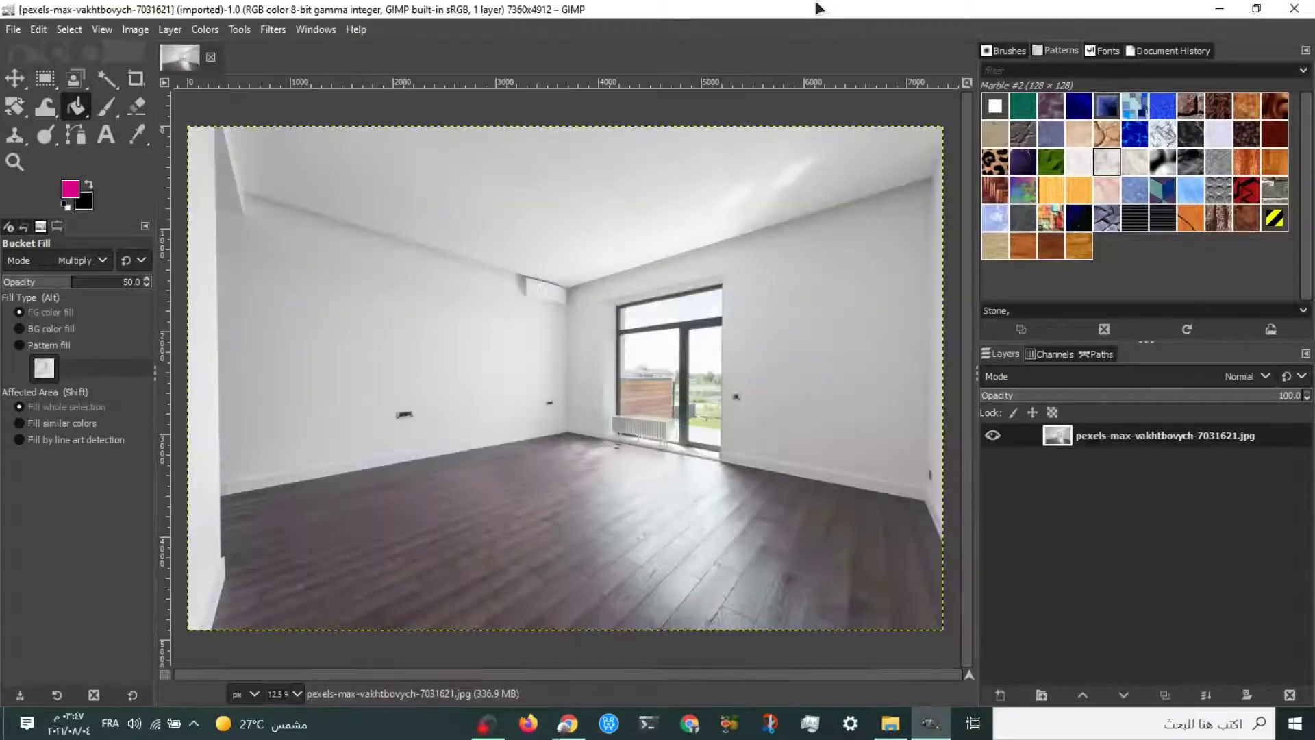
Activate the Paths tool and bring the right wall's floor corner into view at 50% zoom.
click(79, 142)
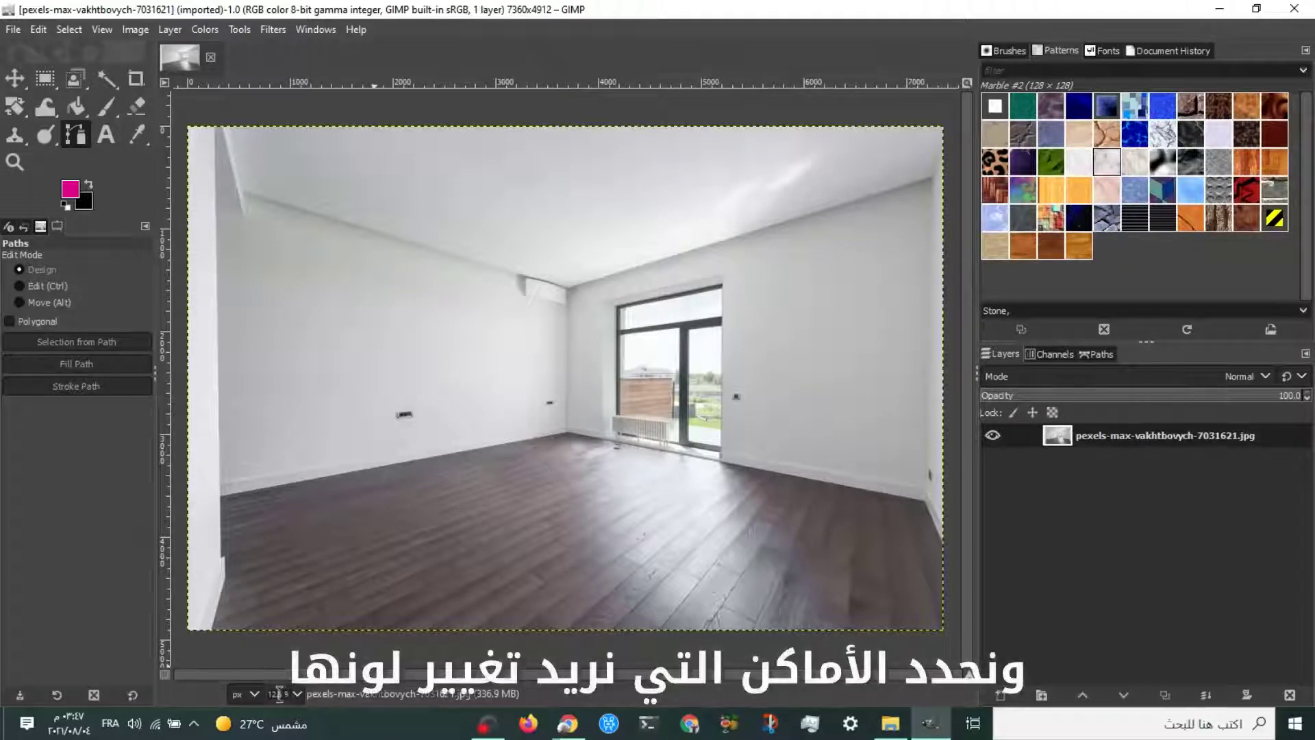
scroll(280, 694, up, 1)
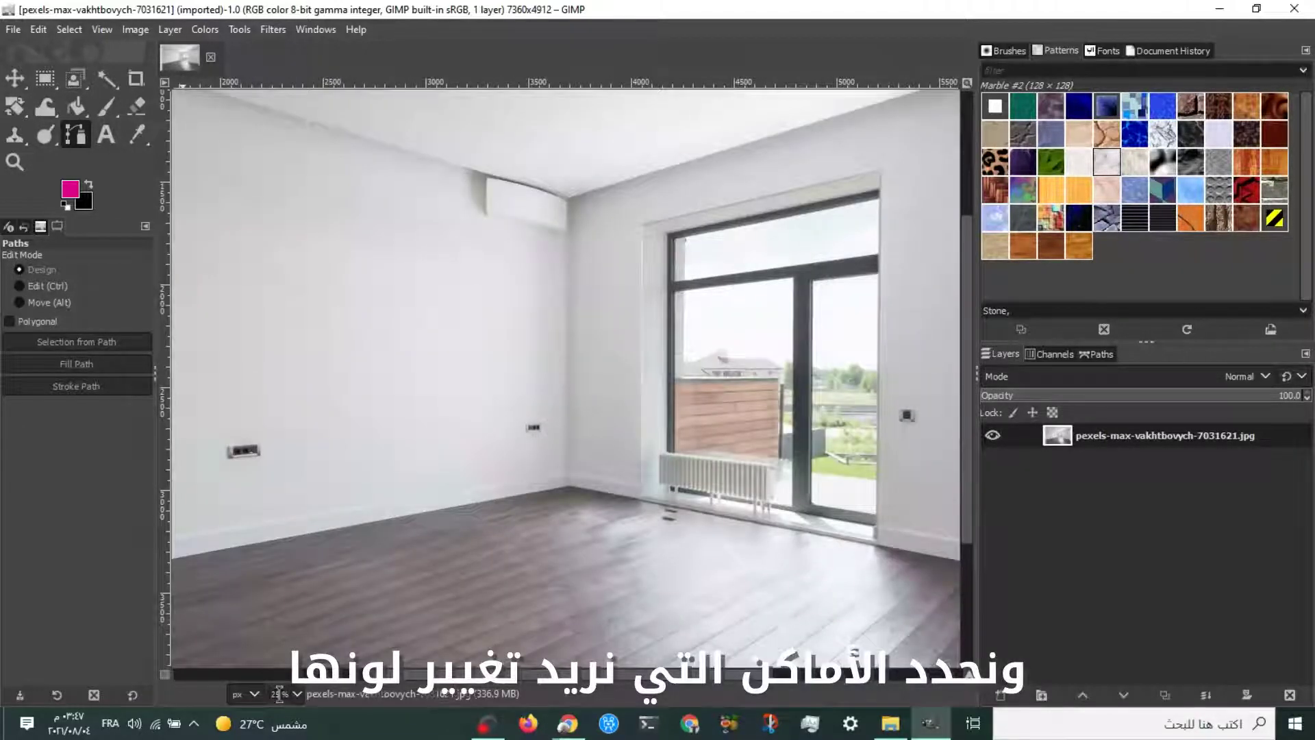
scroll(280, 694, up, 1)
scroll(519, 581, right, 5)
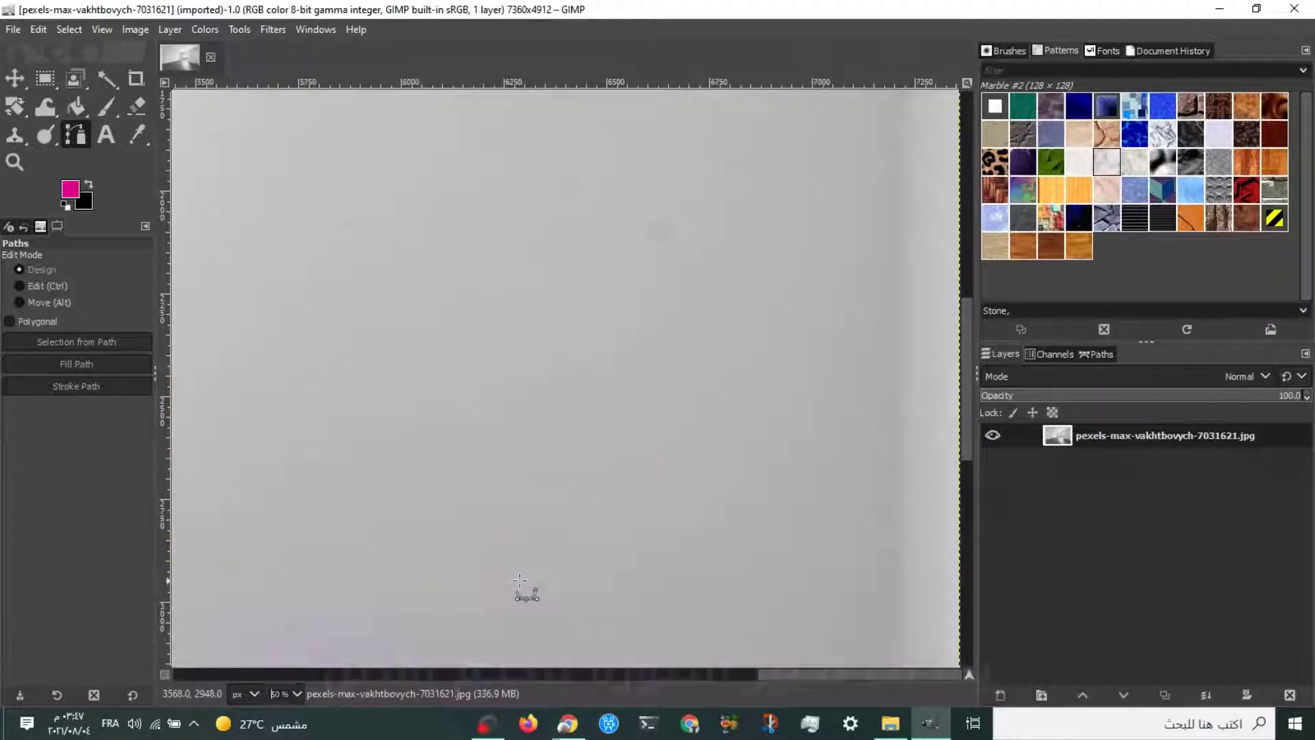
scroll(519, 581, down, 5)
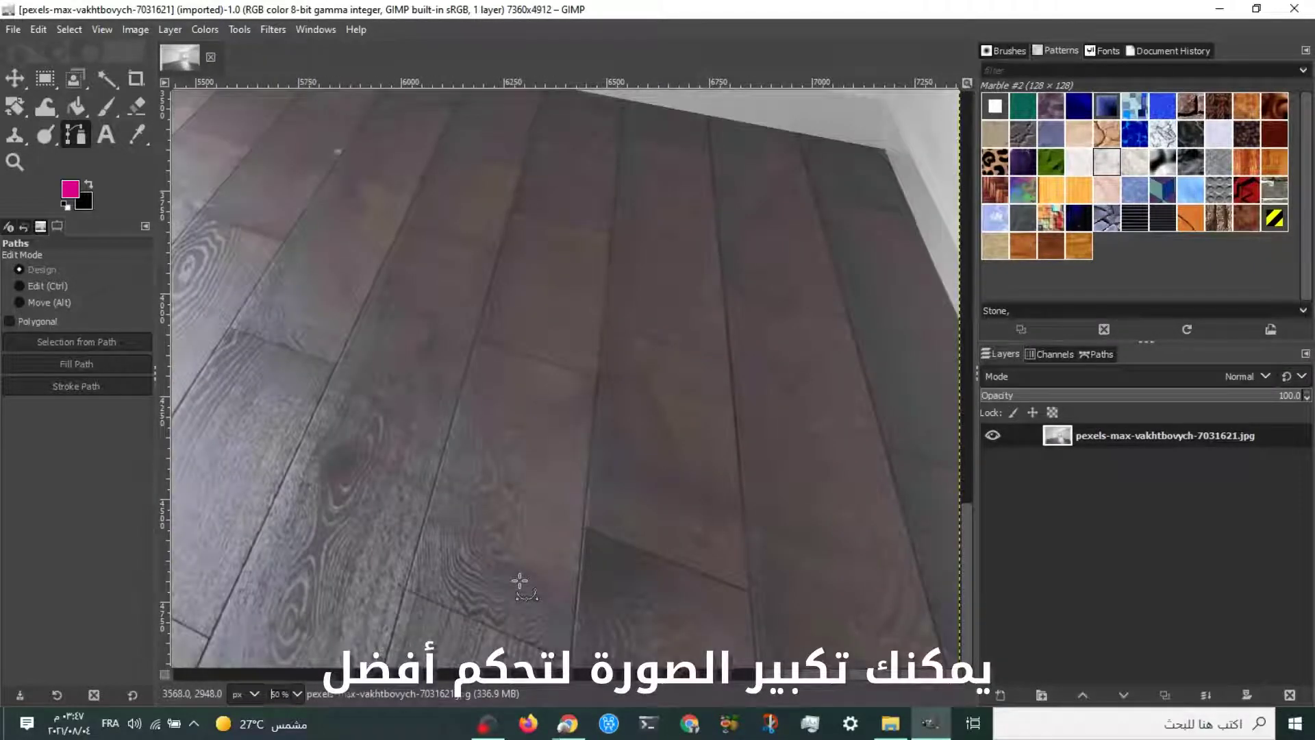
scroll(519, 581, up, 4)
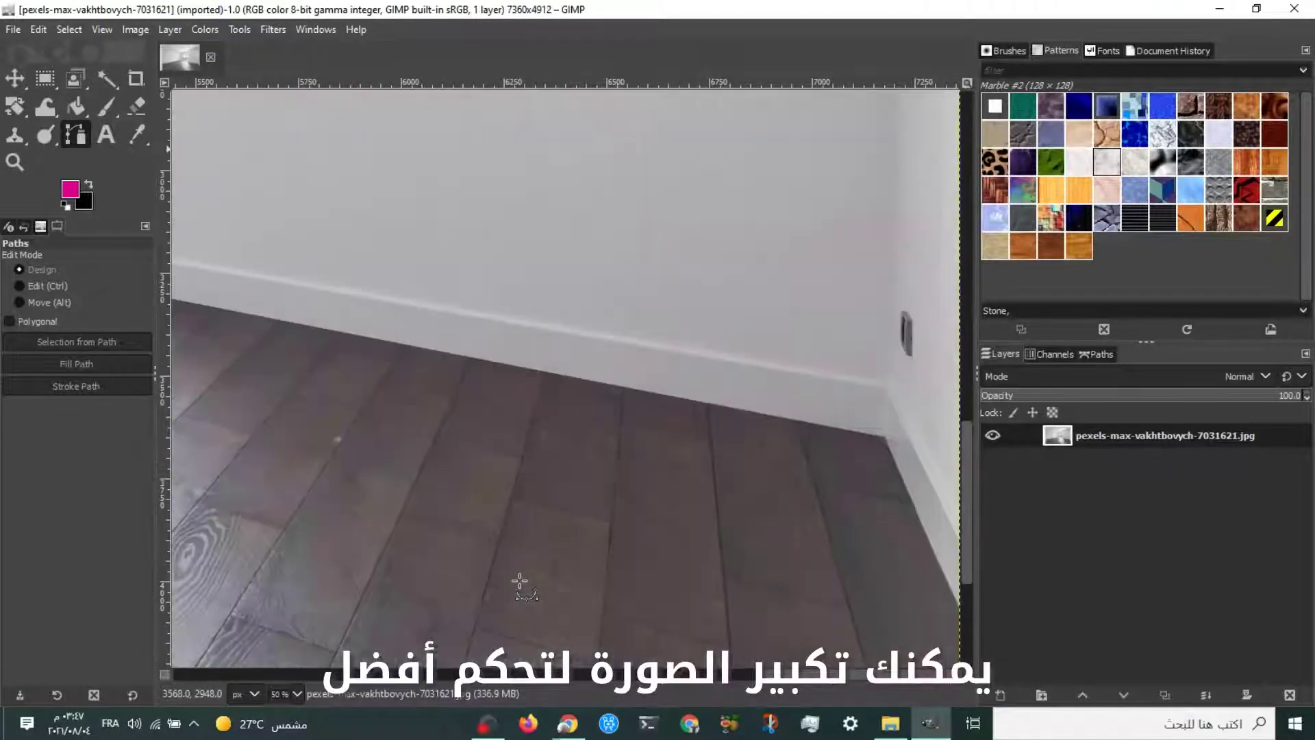
click(958, 536)
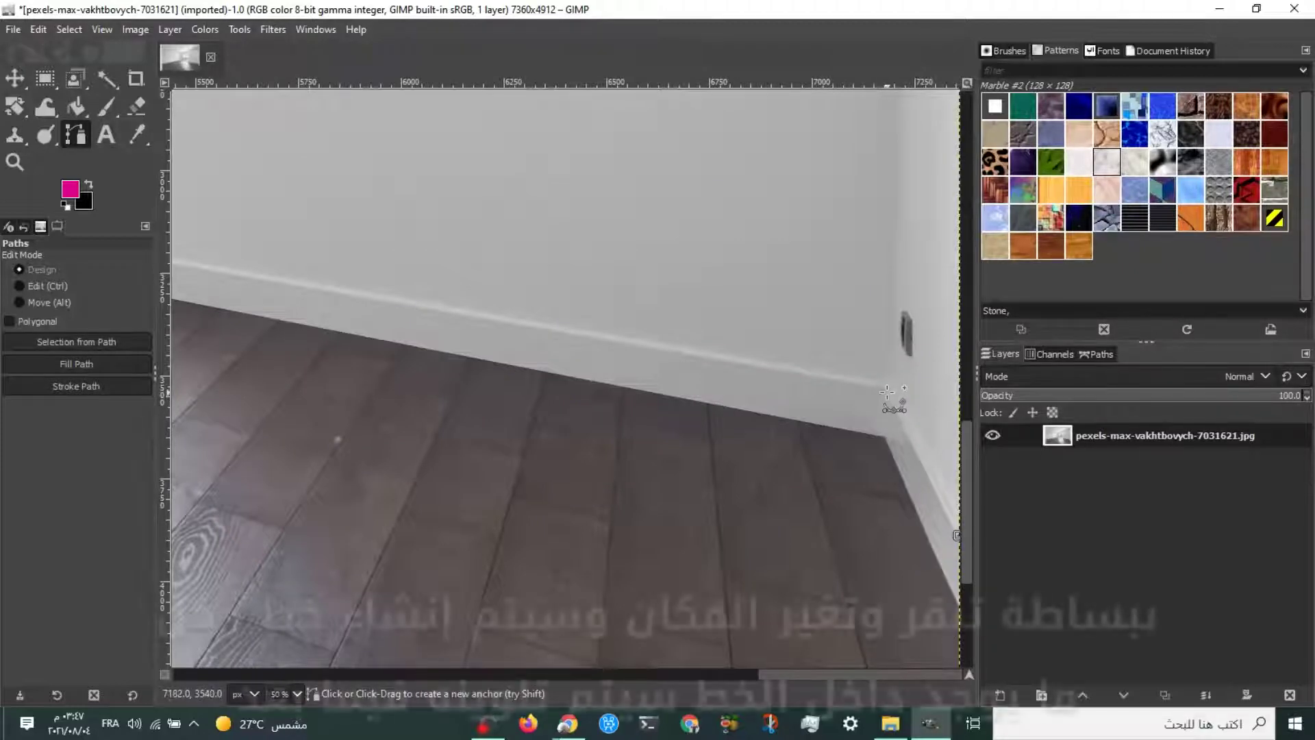
key(ctrl+z)
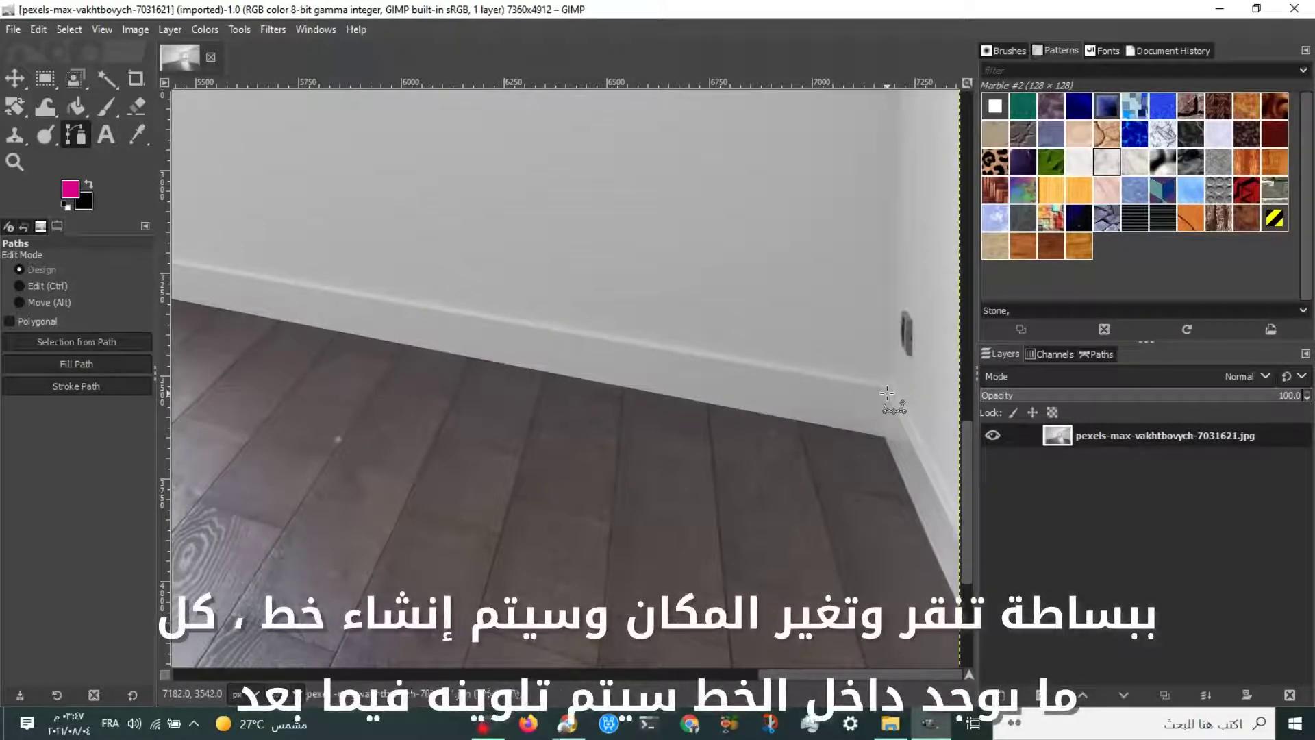
click(958, 513)
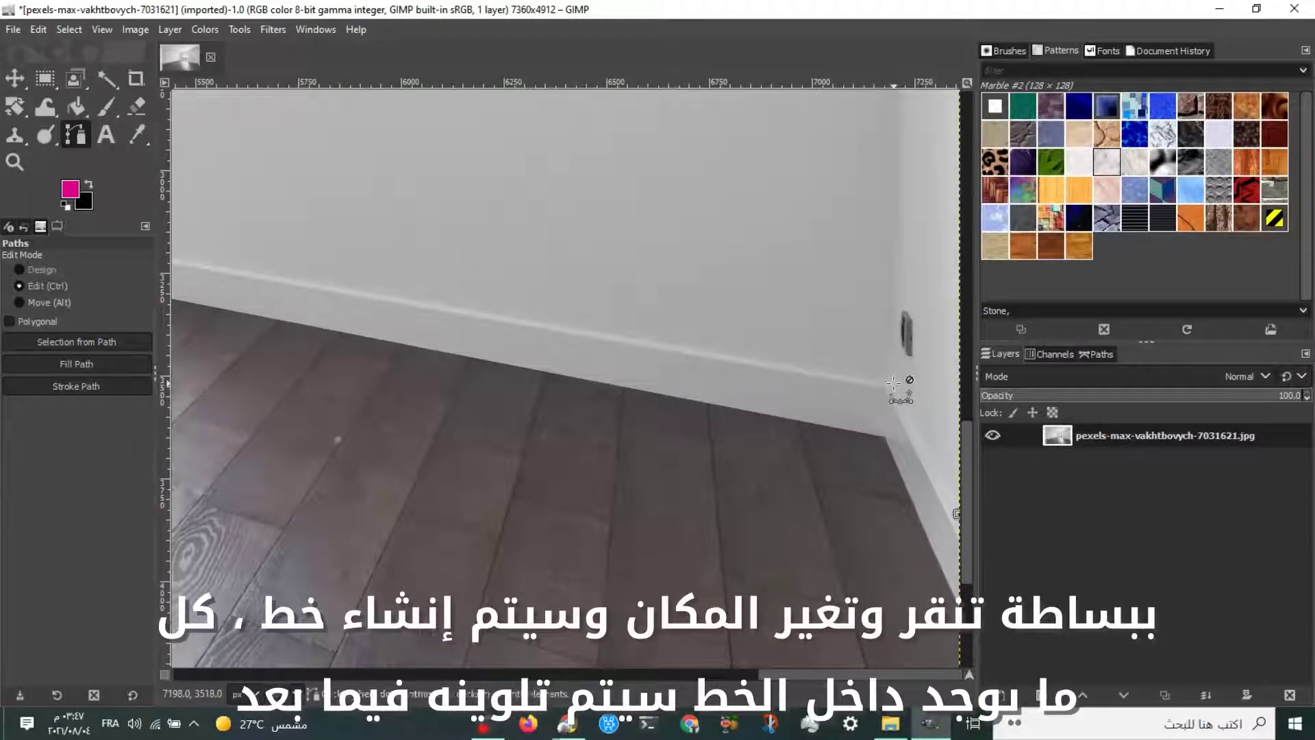
key(ctrl+z)
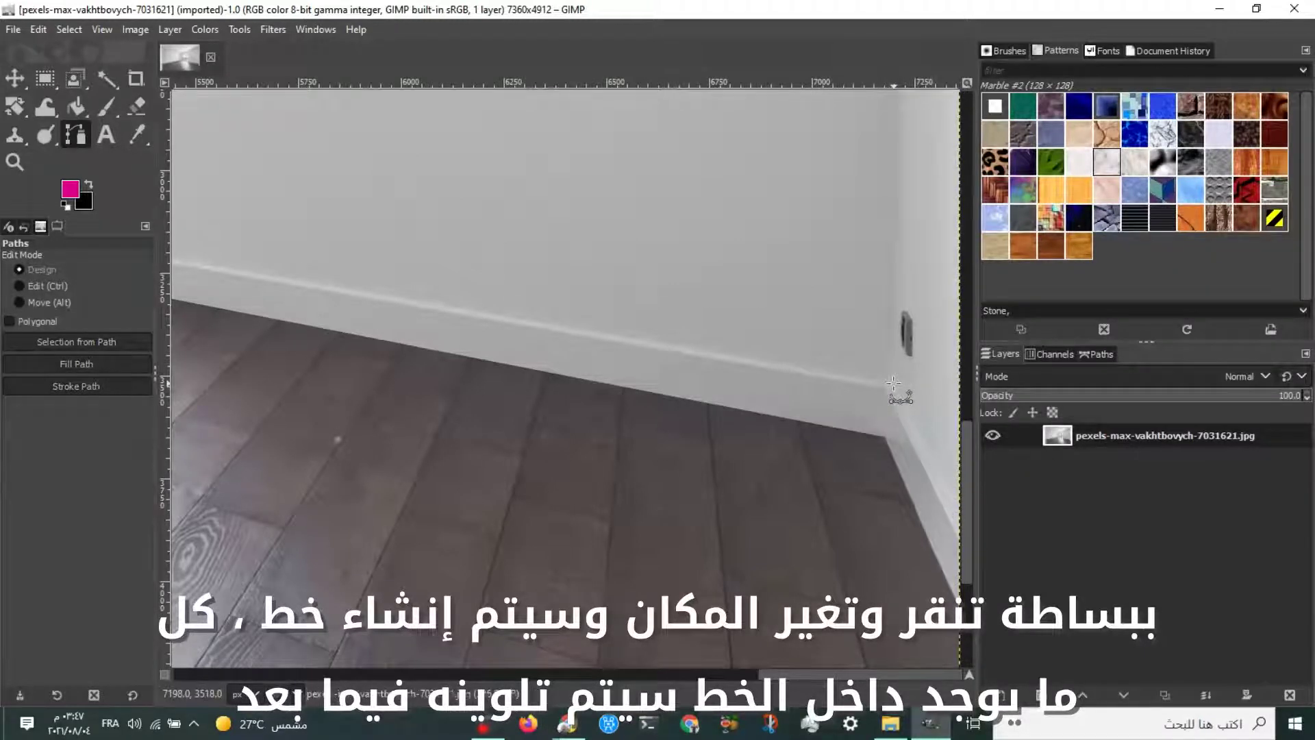
Start a path along the top of the right-hand skirting board, from the image edge through the room corner to the window opening.
click(958, 536)
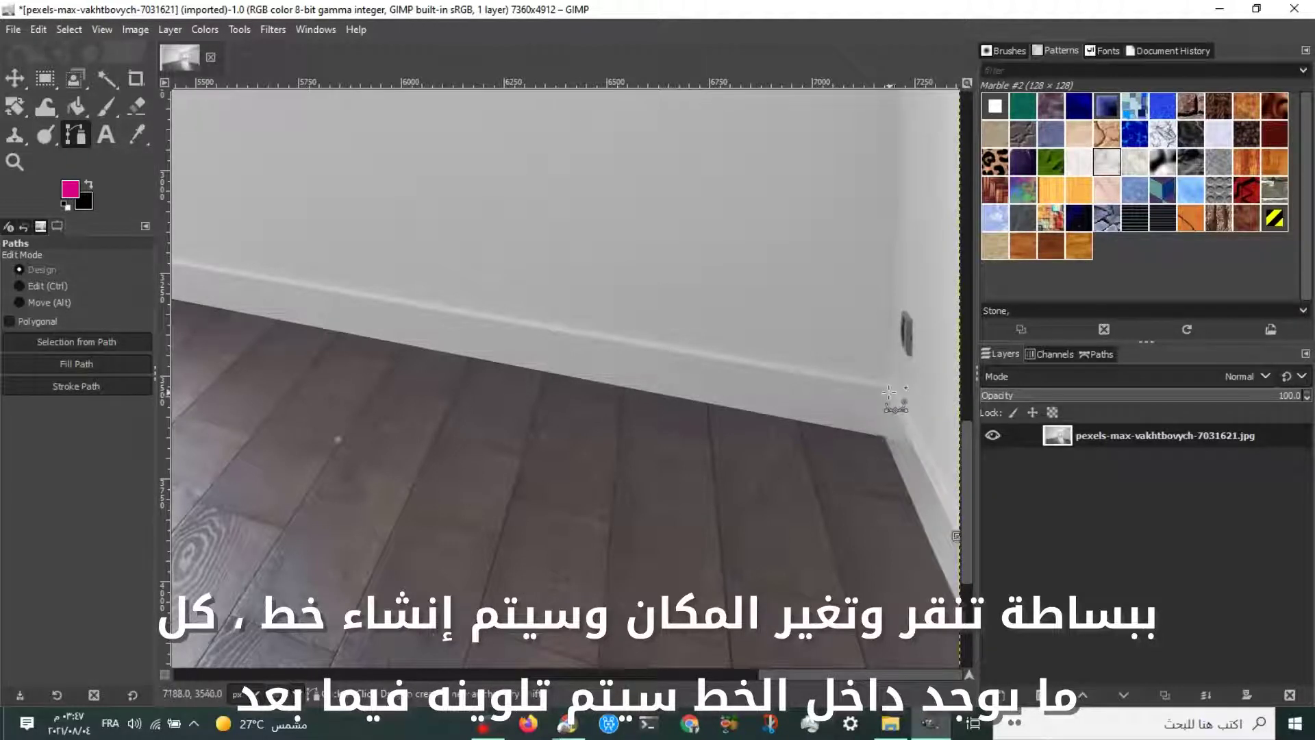
scroll(885, 385, left, 5)
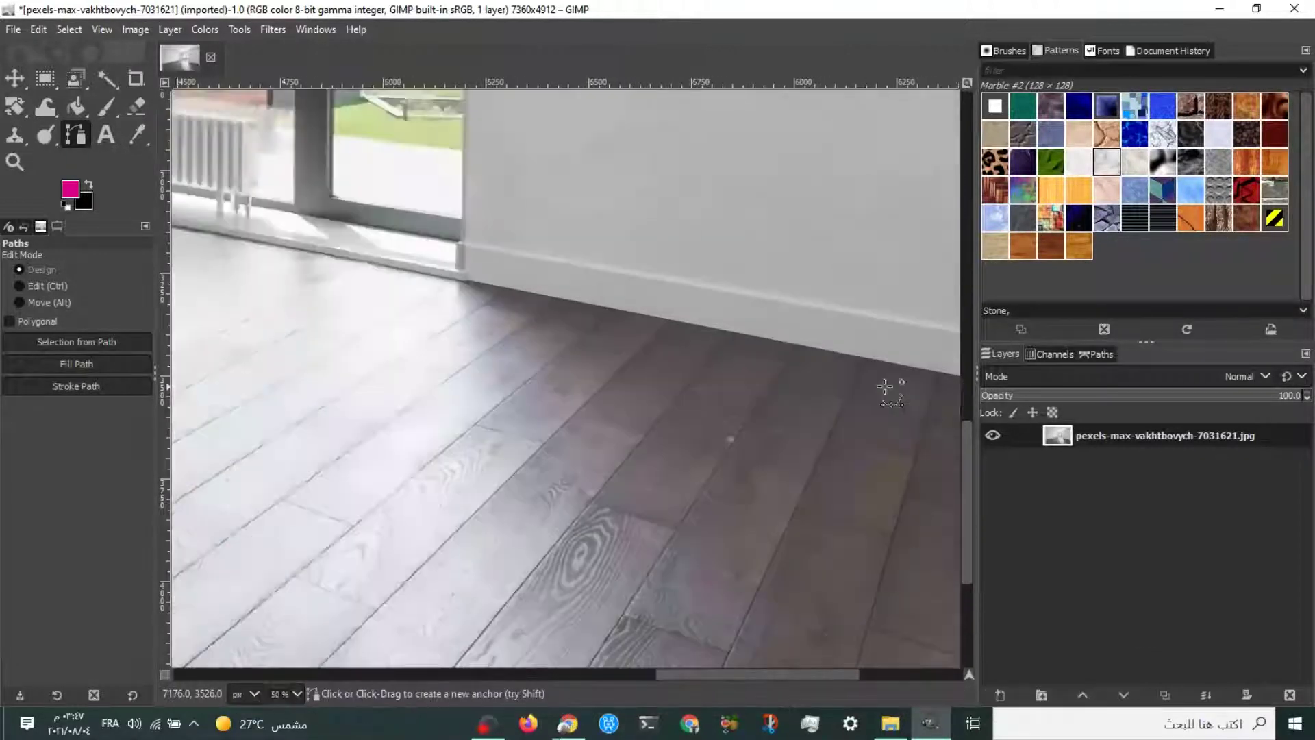
click(467, 244)
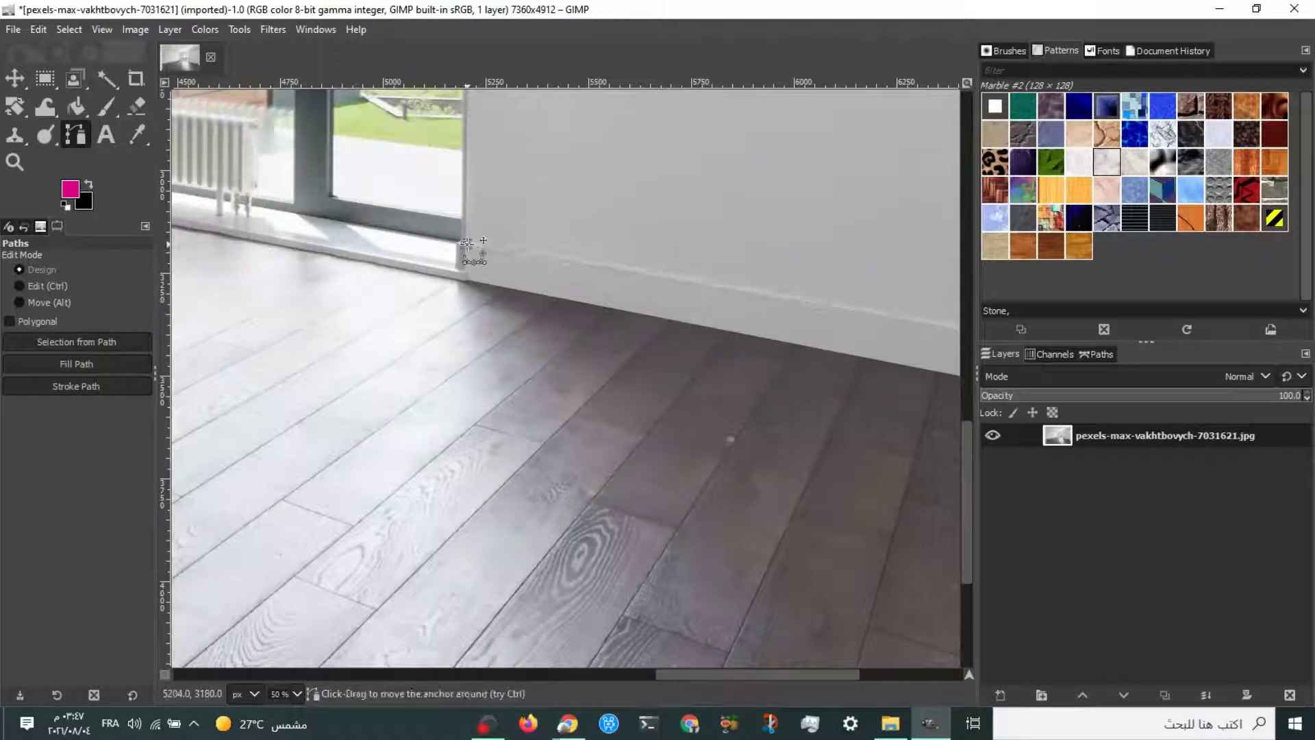
Continue the path around the window opening, up its right side, across the top and down the left side to the skirting board.
click(273, 693)
text(25)
key(Return)
scroll(520, 245, up, 3)
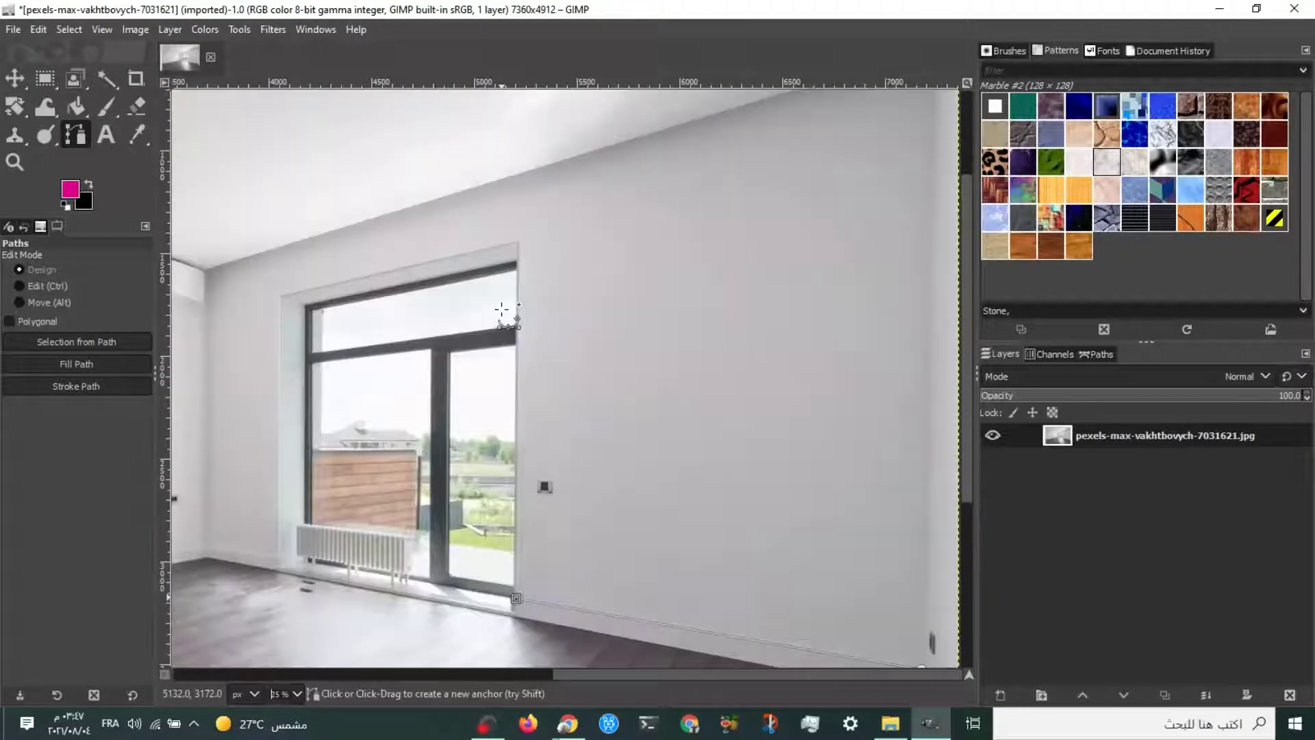
click(518, 239)
click(279, 294)
click(276, 557)
Extend the path past the far room corner, along the left wall's skirting board and down to the image's bottom edge.
scroll(276, 558, left, 3)
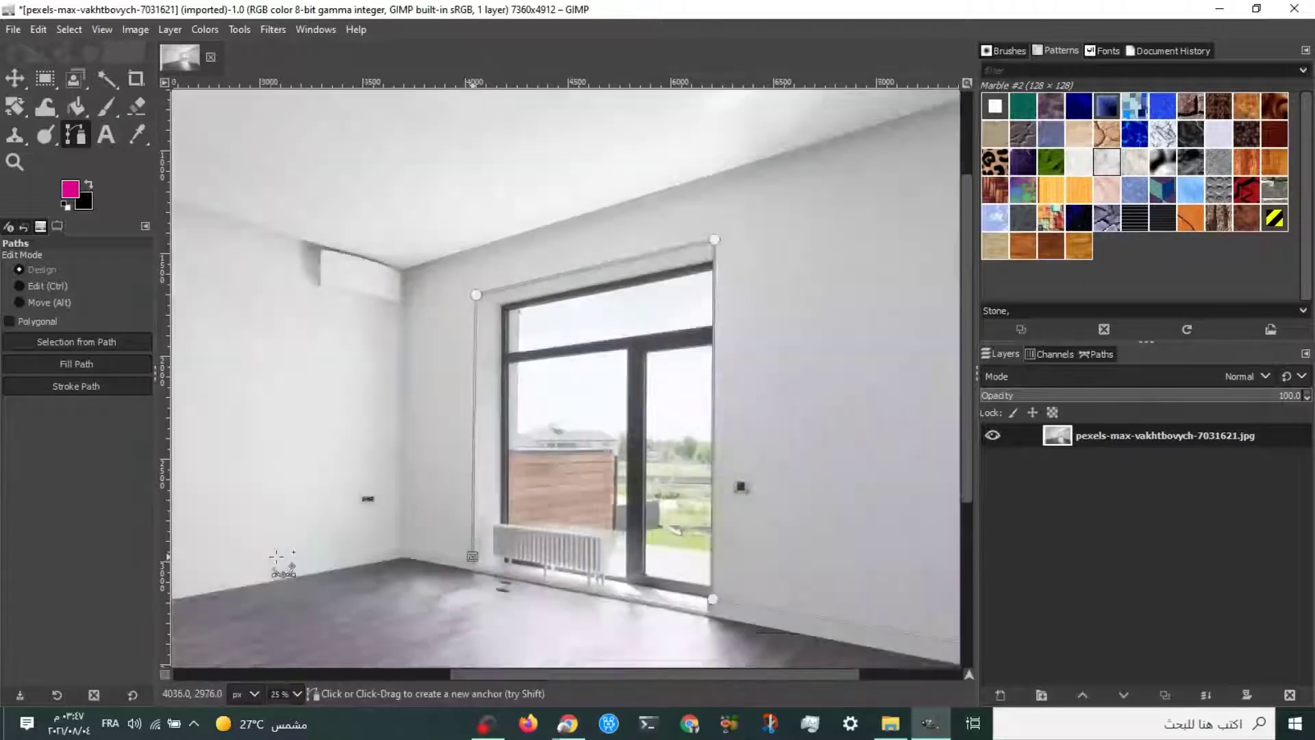
scroll(402, 546, left, 8)
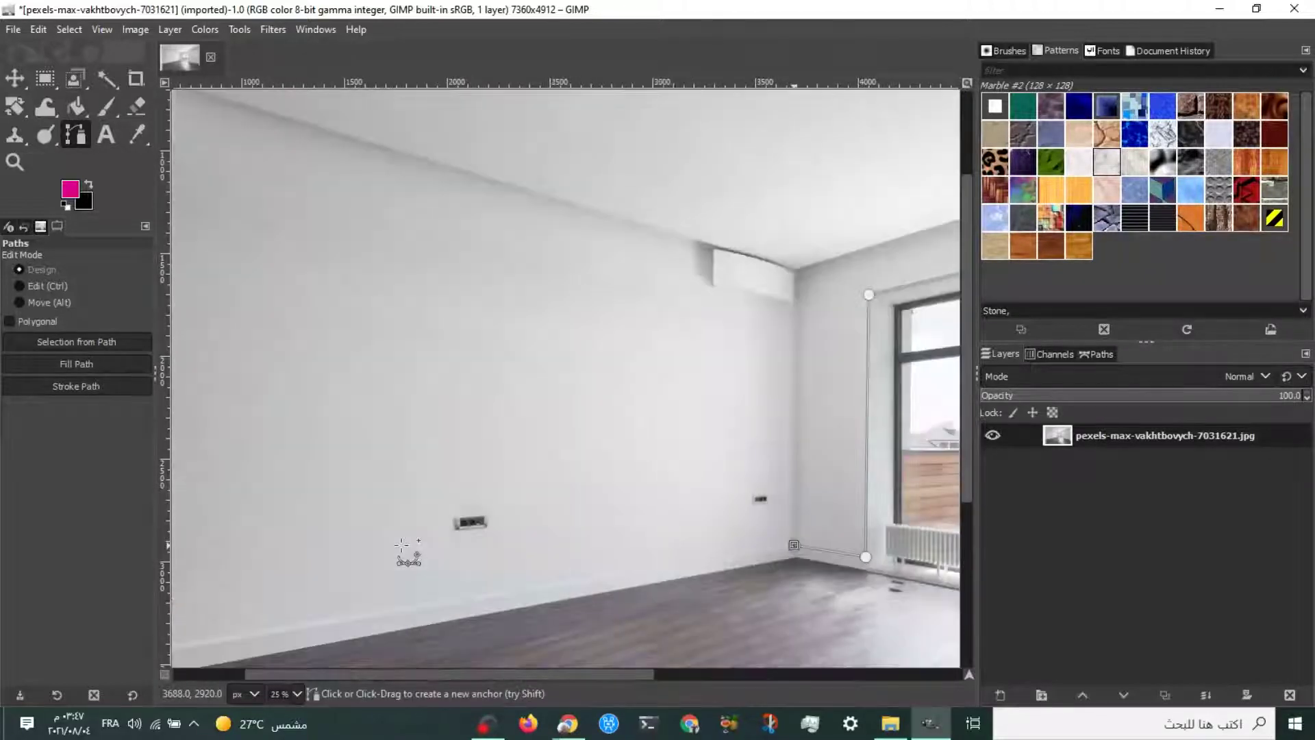
scroll(402, 546, down, 5)
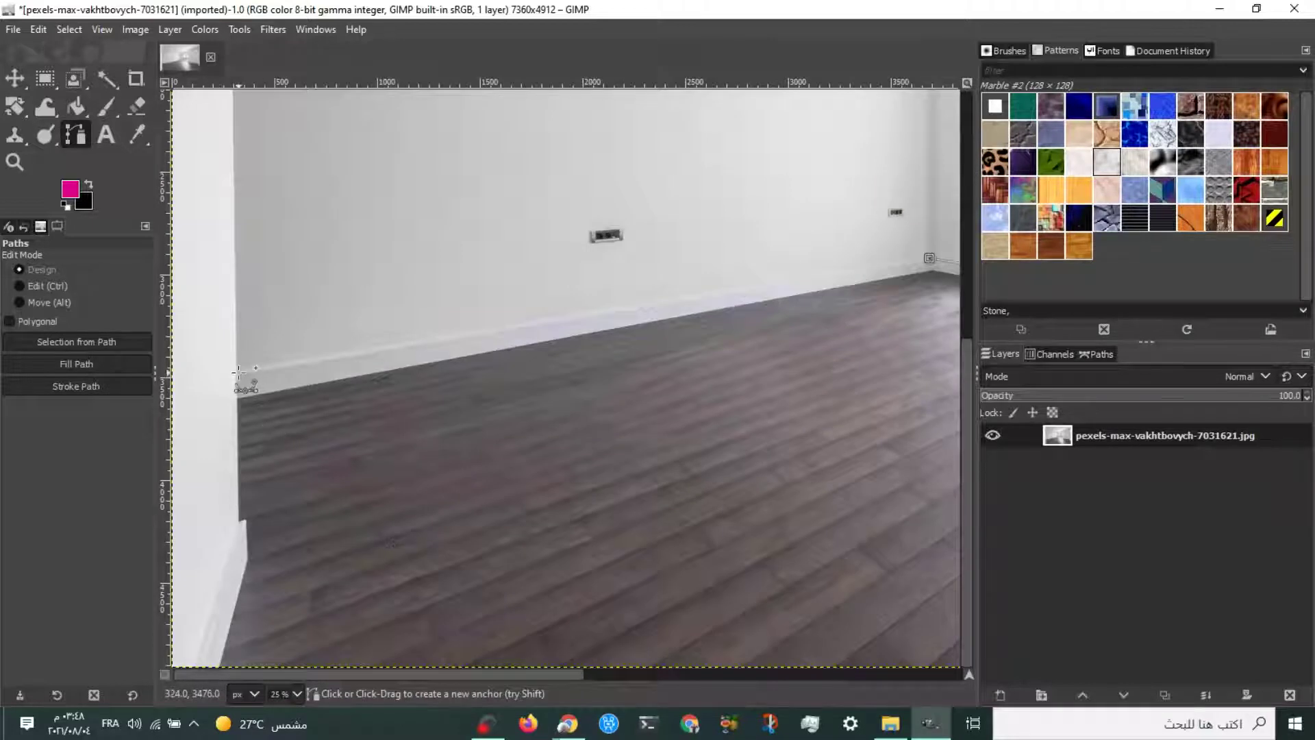
click(237, 372)
click(239, 520)
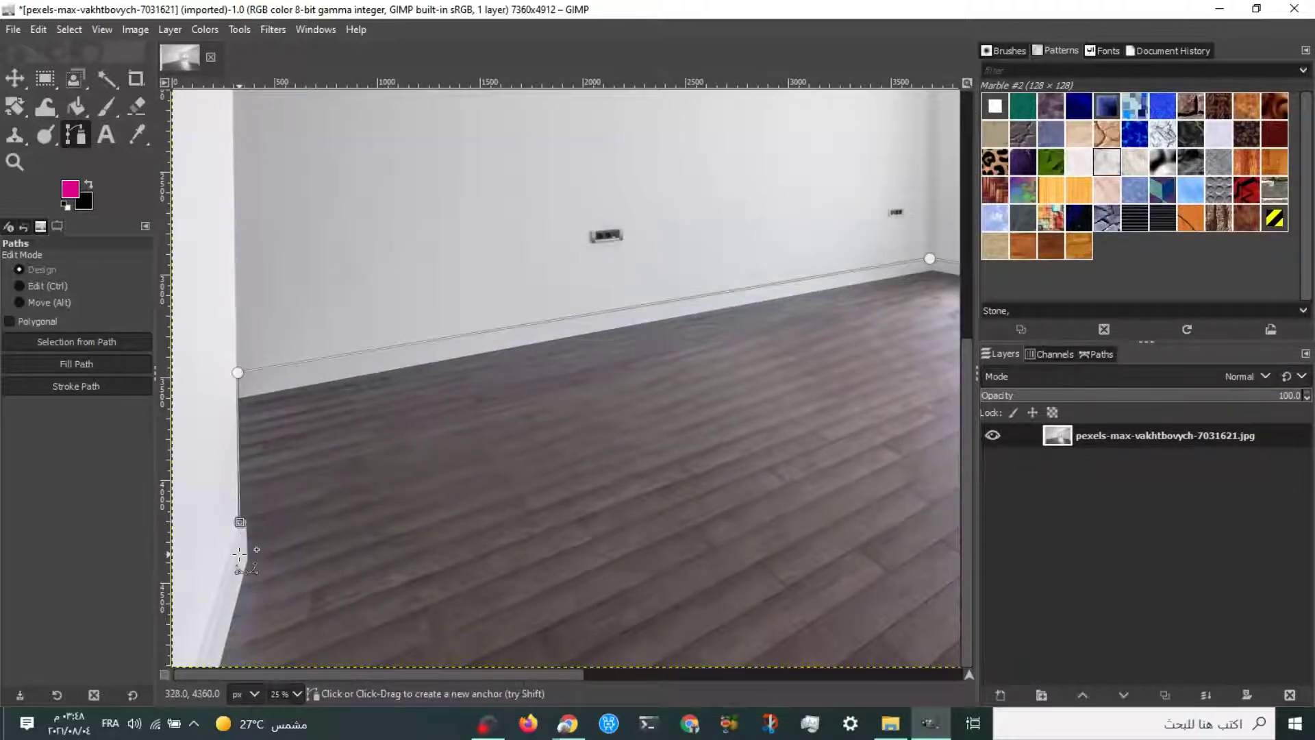
click(199, 664)
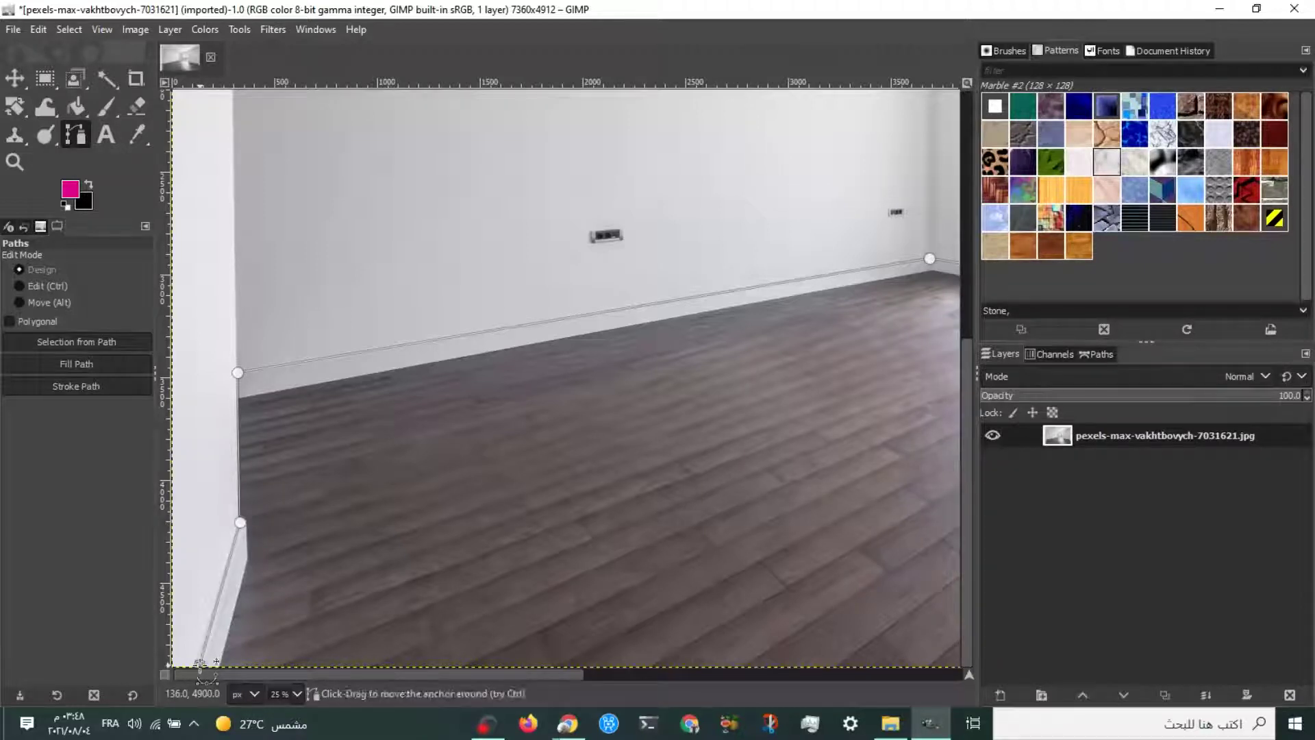
Carry the path around the image's upper corners and close it at its first anchor on the right edge.
scroll(184, 469, up, 5)
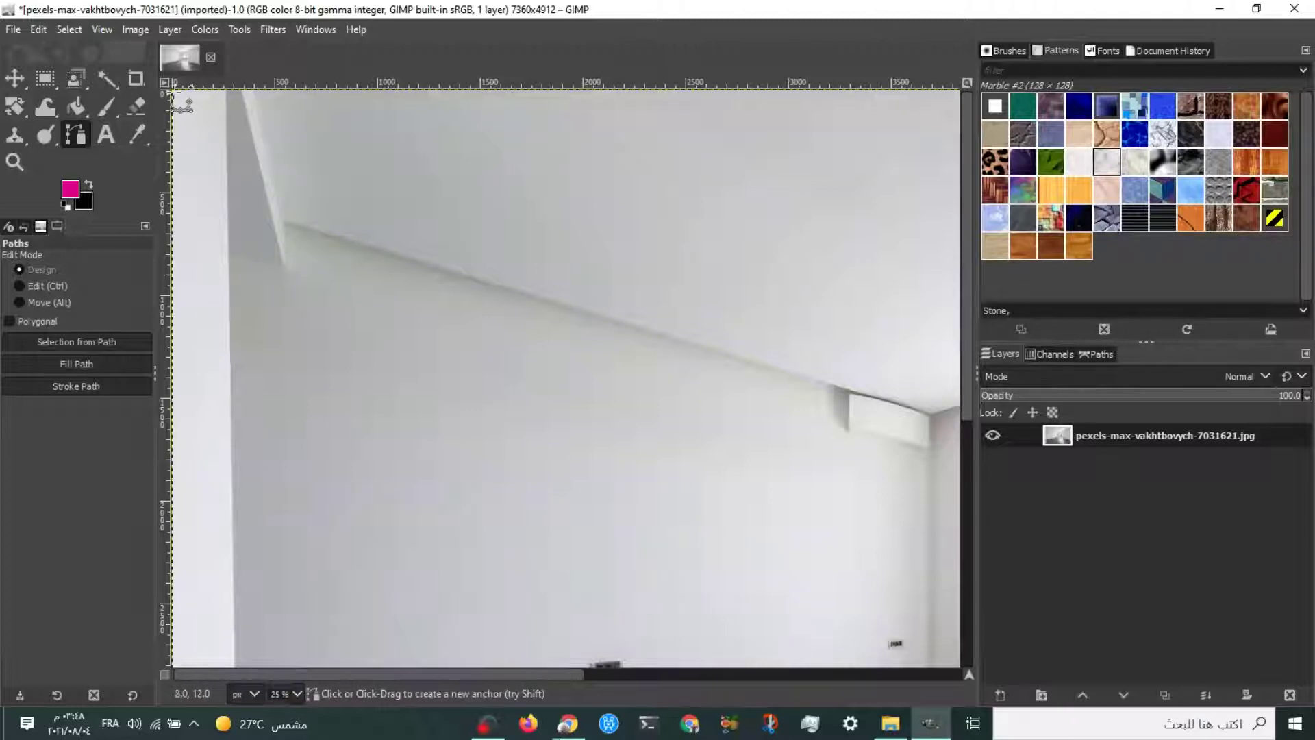
scroll(392, 123, right, 10)
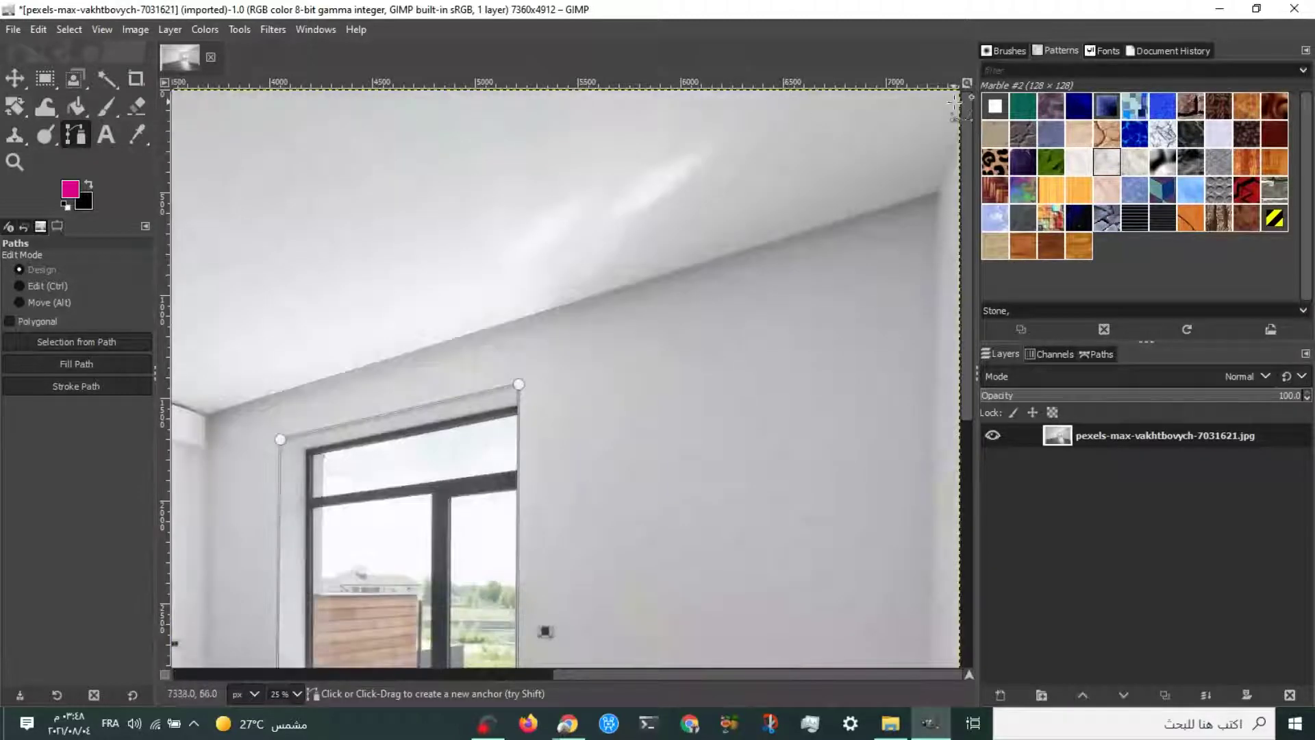
scroll(957, 101, down, 5)
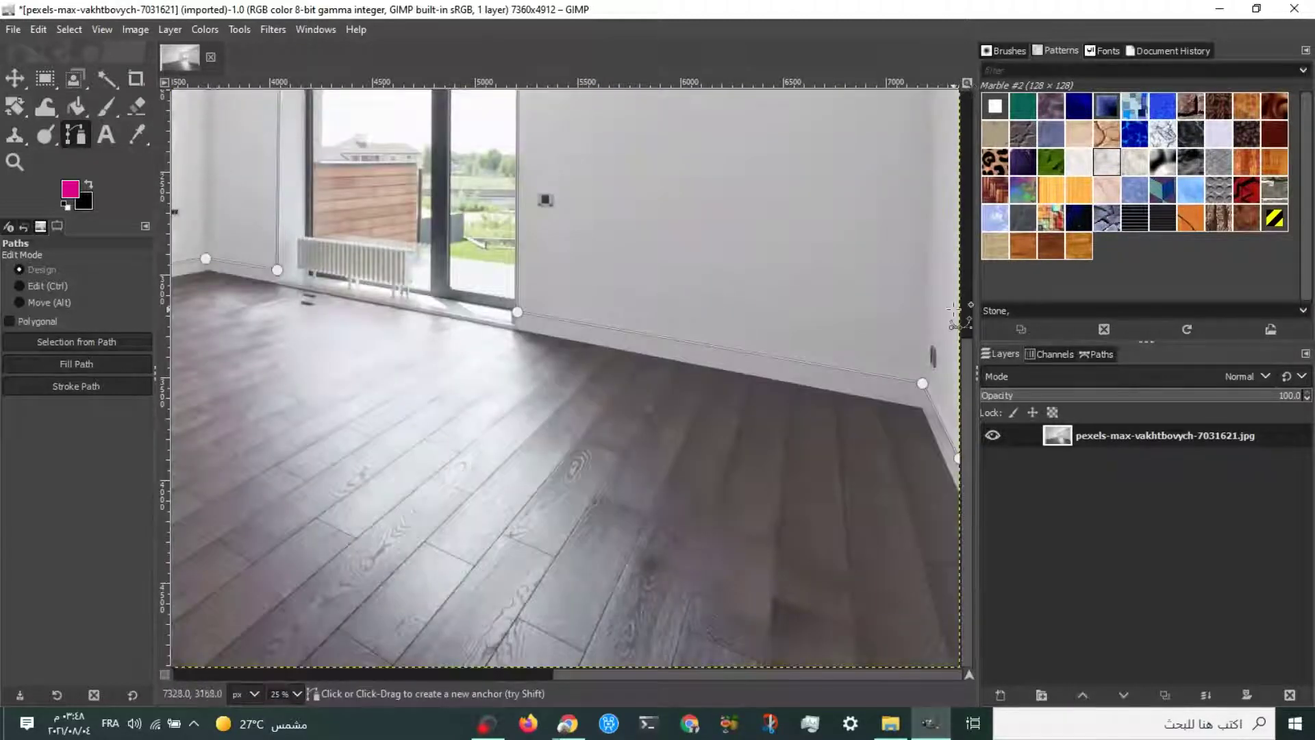
click(957, 457)
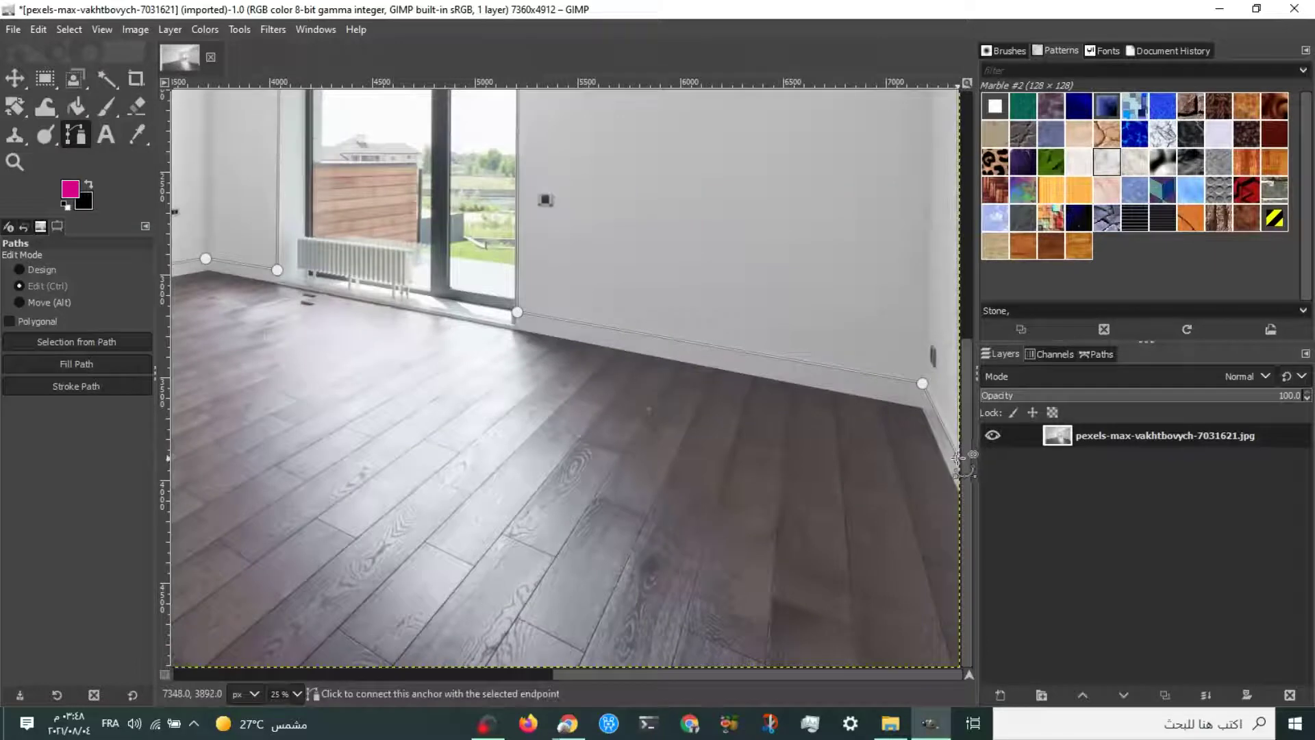
Move the path's upper-left anchor into the image corner and its lower-right anchor onto the image's right edge.
scroll(685, 534, up, 5)
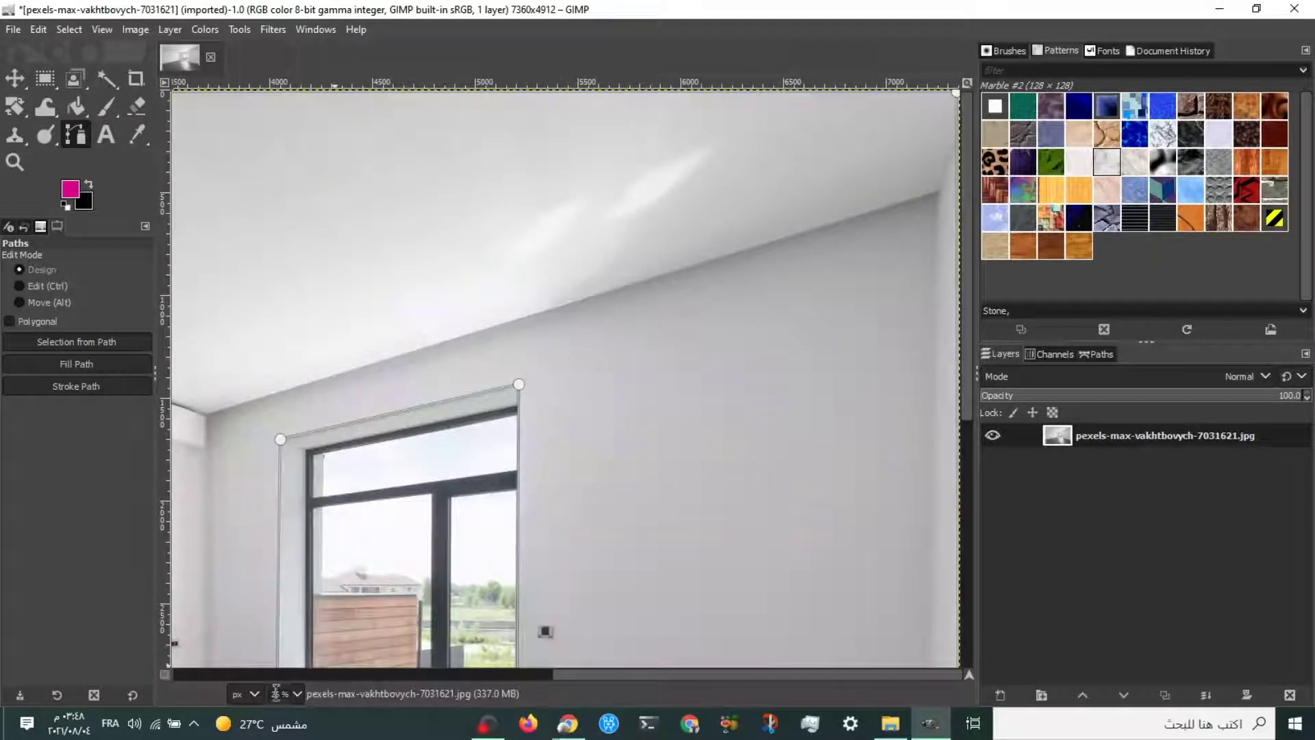
ctrl+scroll(526, 480, up, 6)
scroll(640, 403, left, 3)
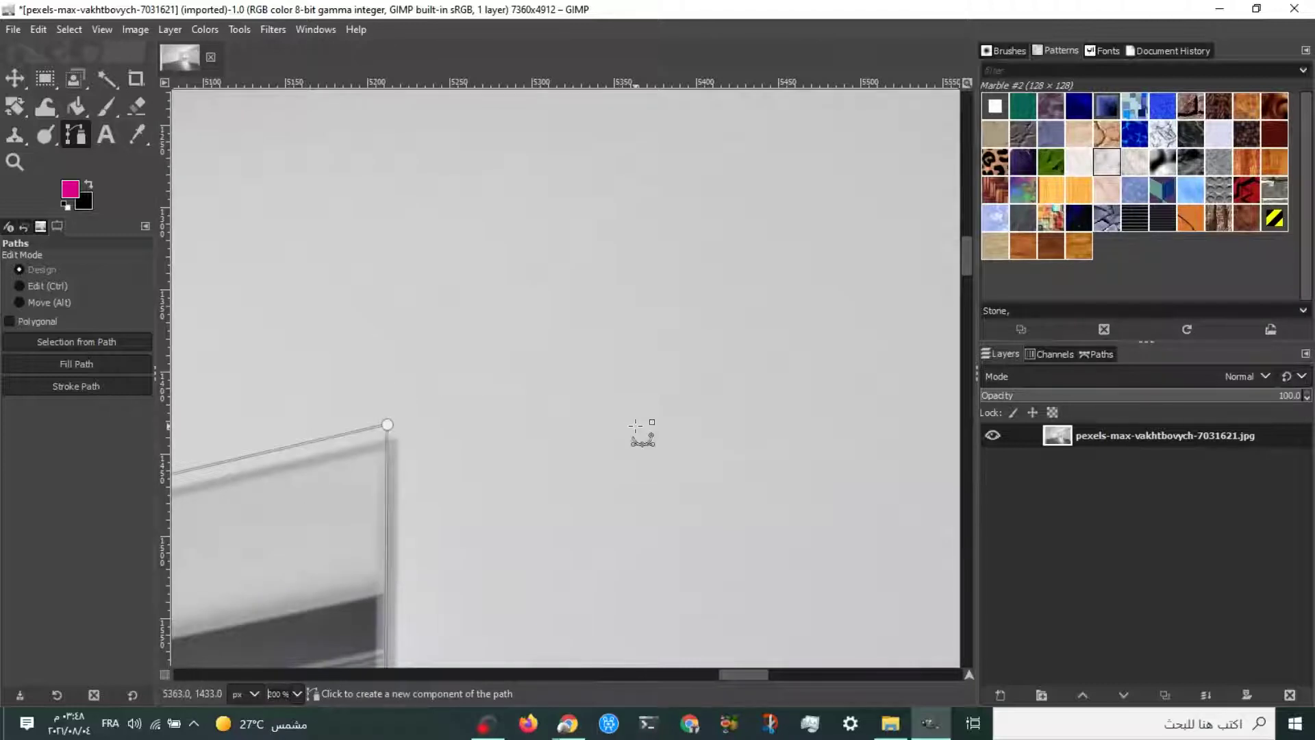
scroll(635, 427, left, 3)
scroll(636, 426, left, 20)
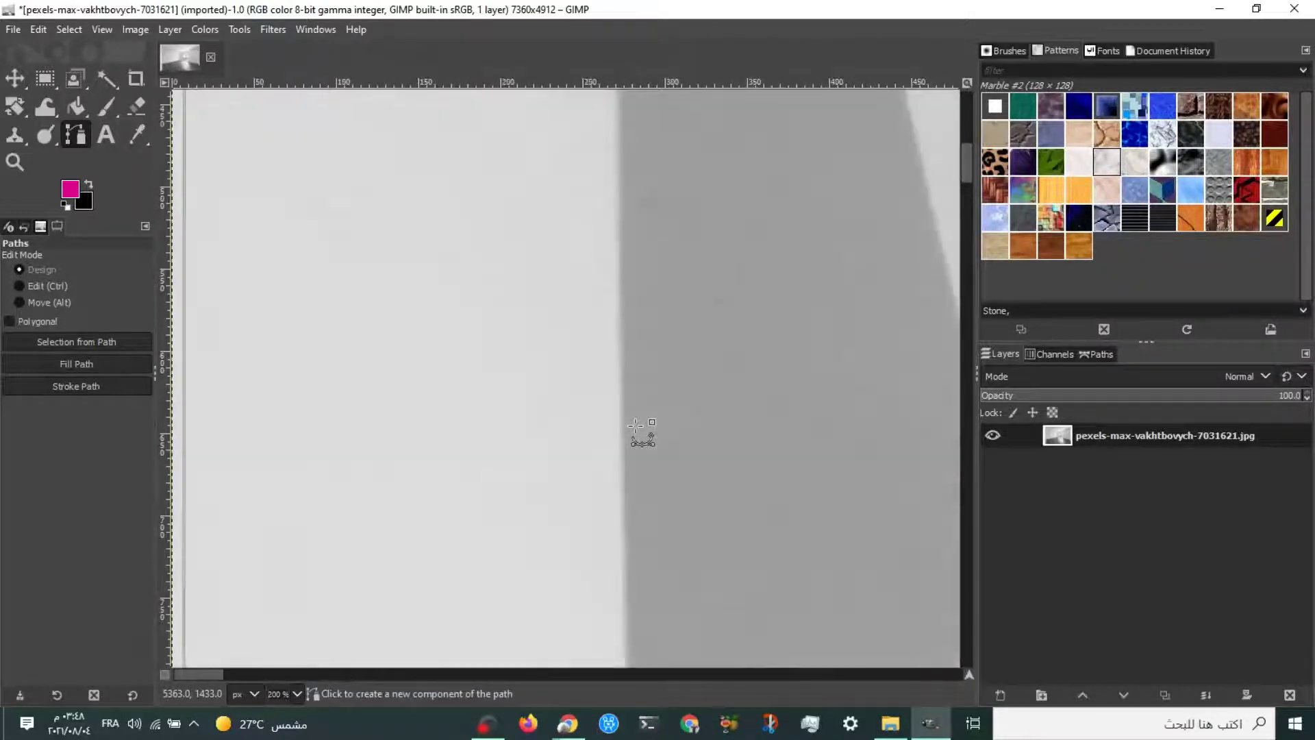
scroll(638, 428, up, 3)
click(188, 108)
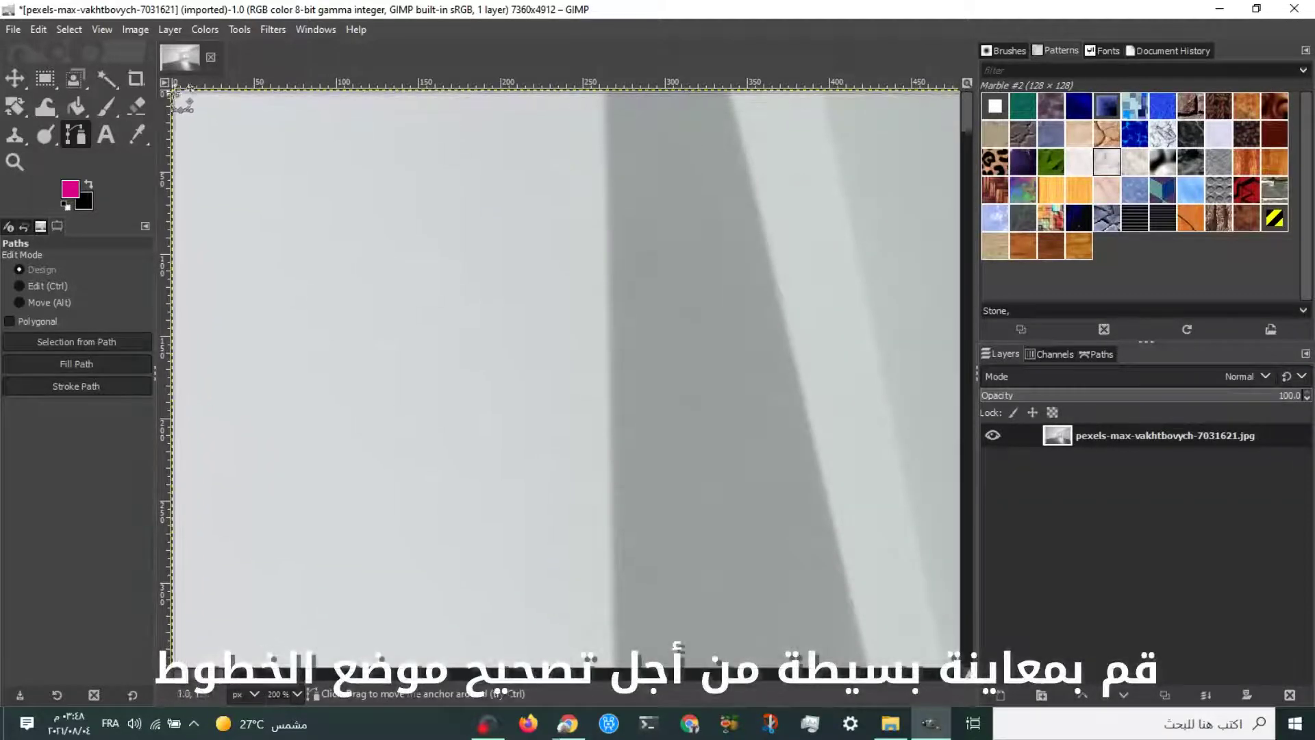
scroll(372, 187, right, 20)
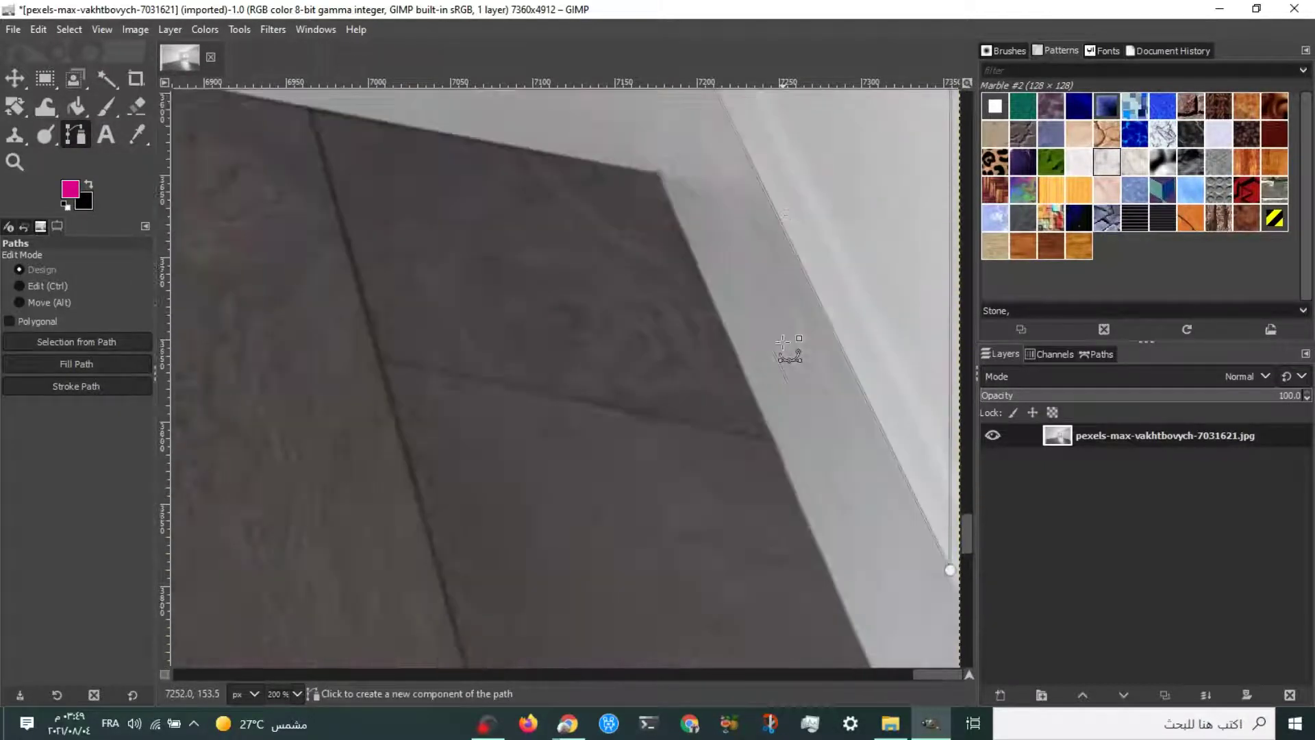
drag(950, 570, 959, 586)
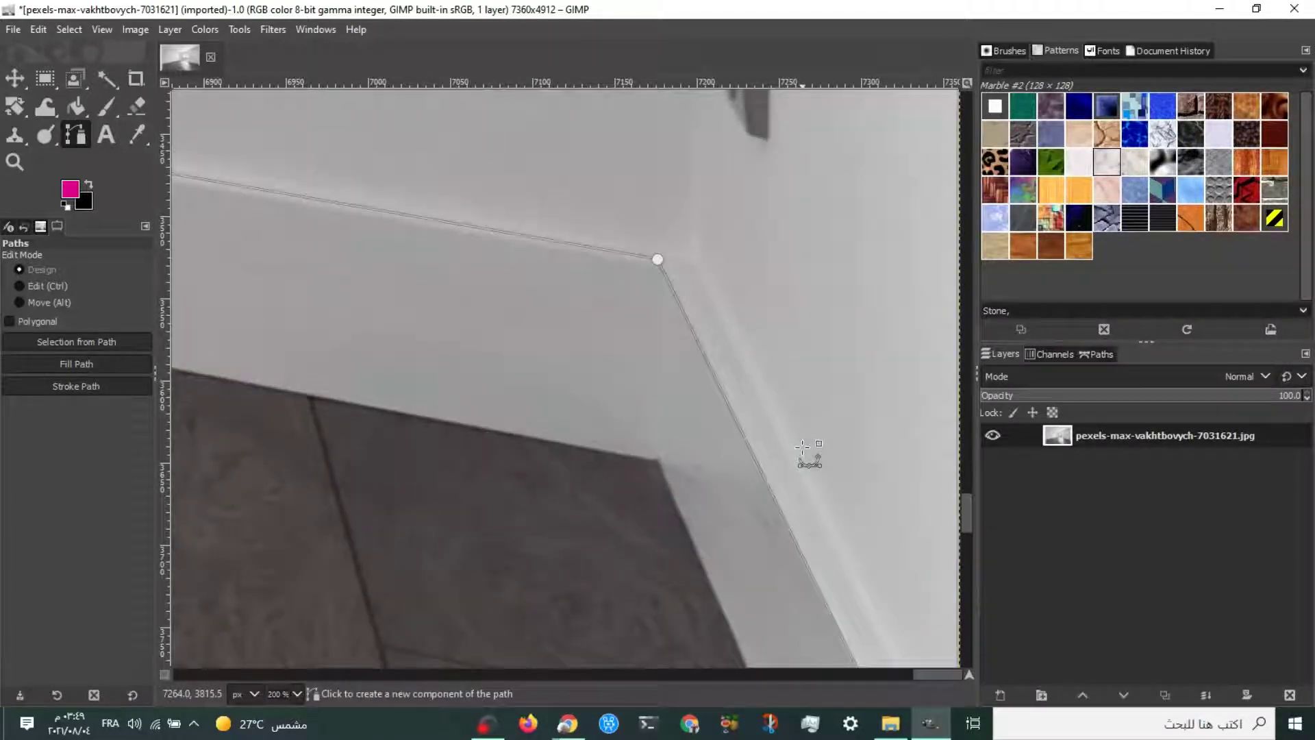
Shift the path anchor at the window opening's lower-right corner slightly left and down to match the wall edge.
scroll(809, 454, left, 10)
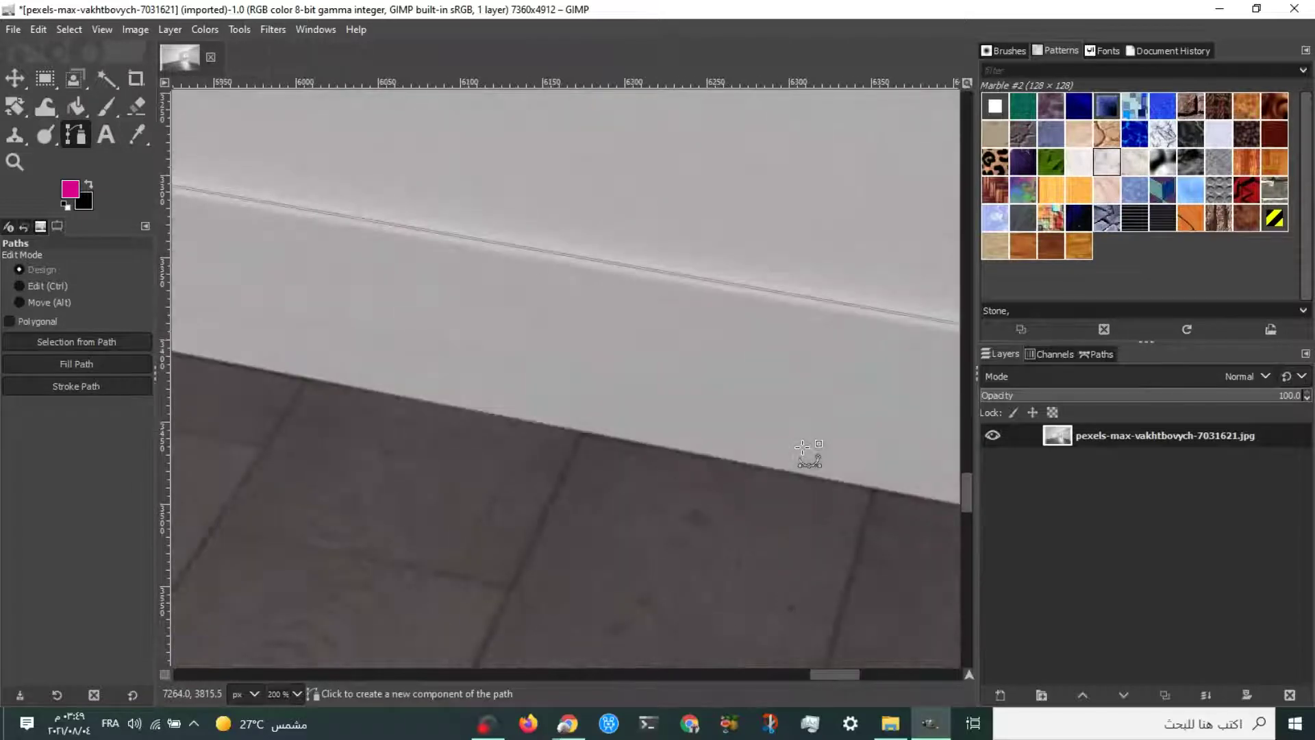
scroll(809, 454, left, 6)
scroll(809, 454, up, 3)
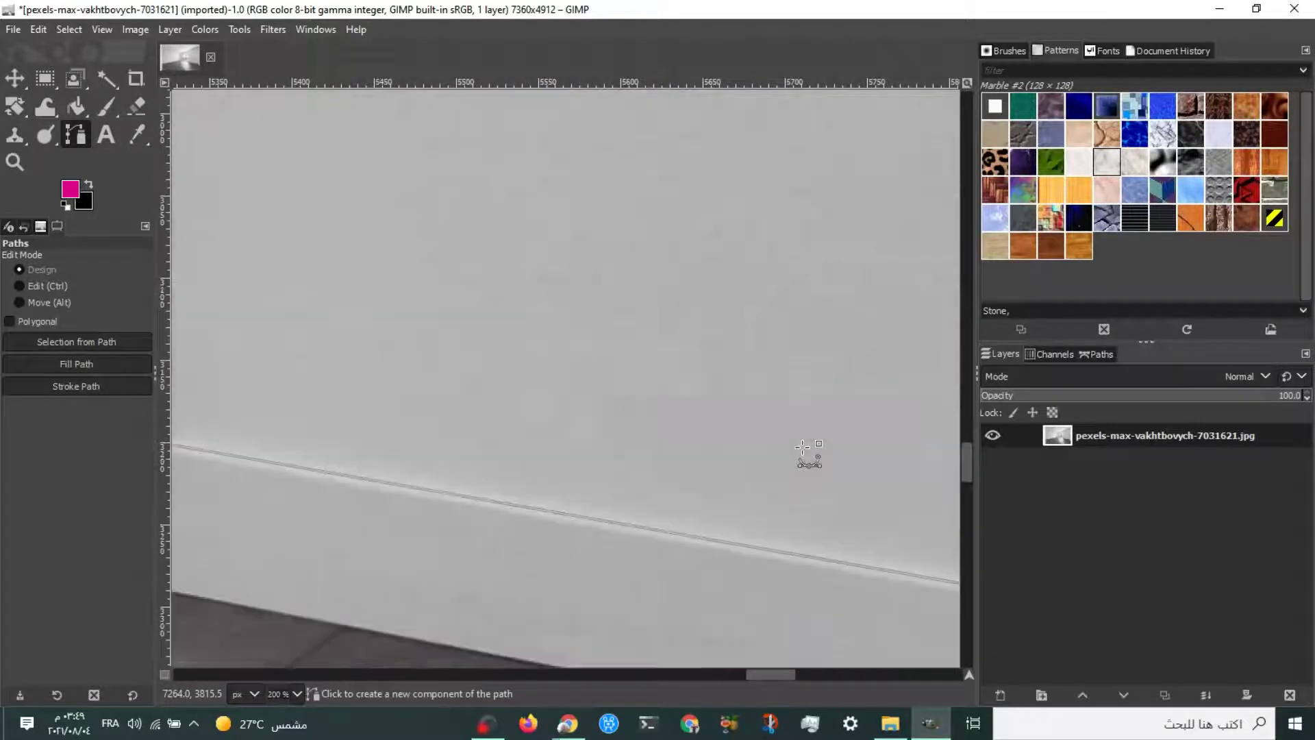
scroll(809, 454, left, 4)
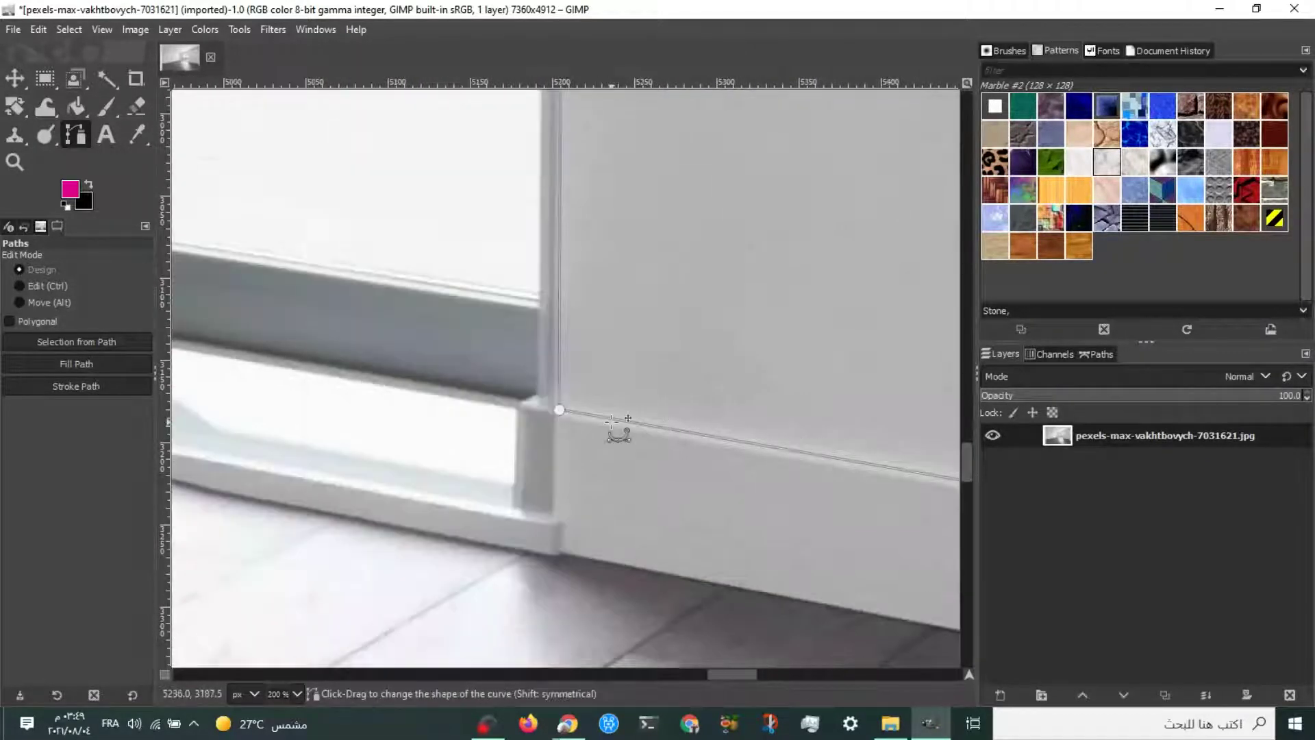
mouse_move(560, 409)
mouse_down()
mouse_move(526, 407)
mouse_move(552, 413)
mouse_up()
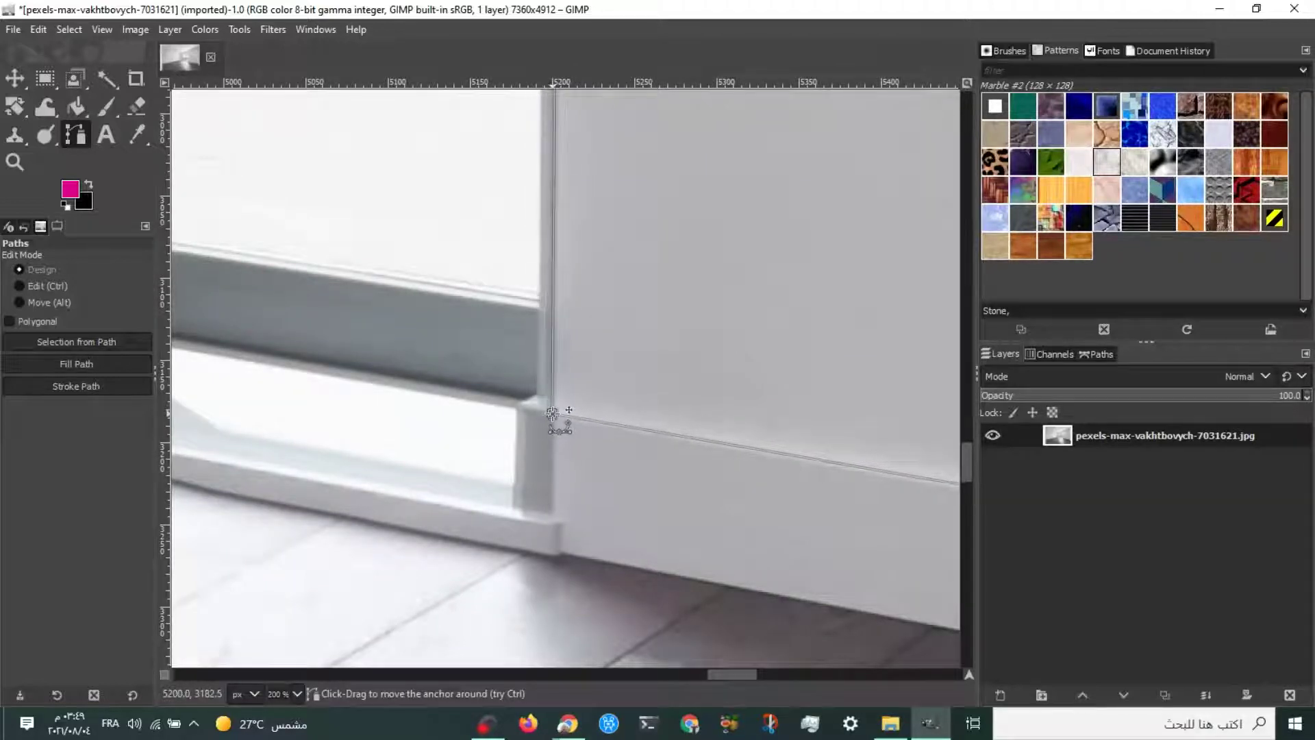
Shift the path anchor at the right wall's lower corner slightly right onto the skirting edge and convert the path to a selection.
scroll(656, 522, right, 20)
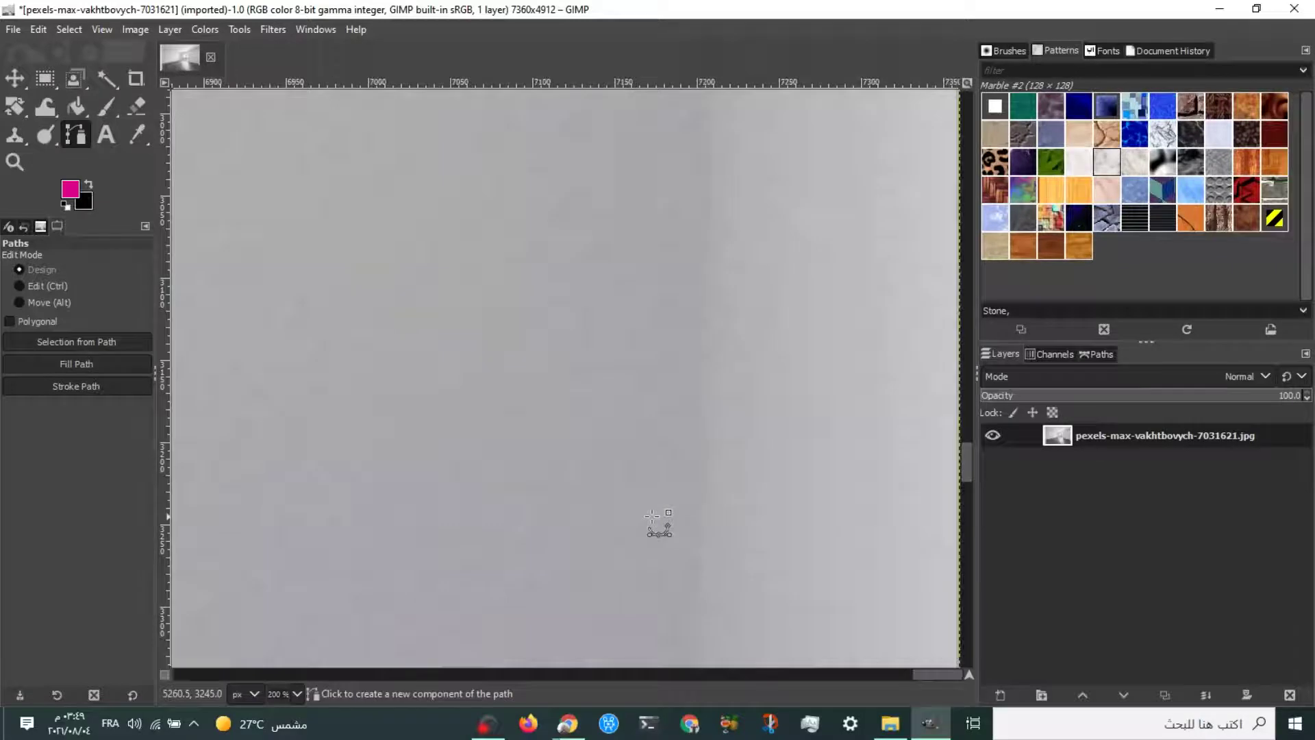
scroll(654, 521, down, 4)
click(663, 551)
drag(663, 552, 667, 552)
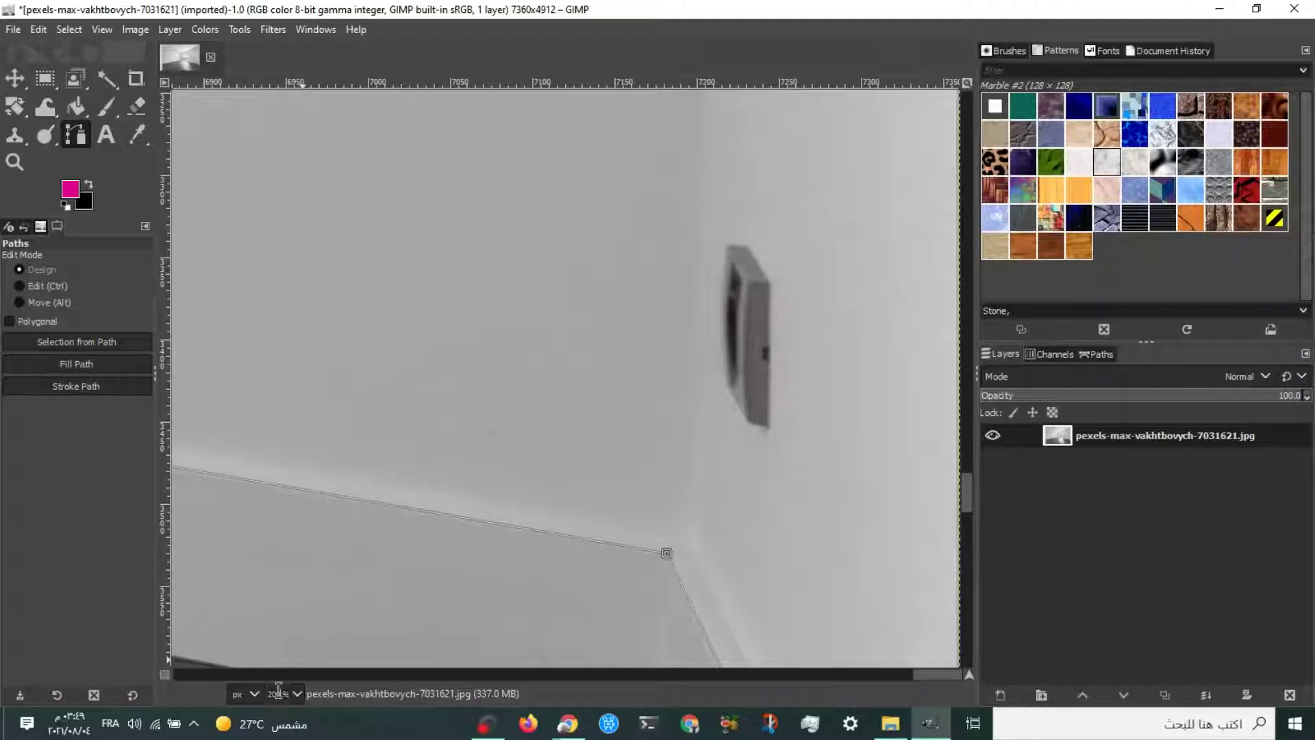
scroll(278, 688, down, 8)
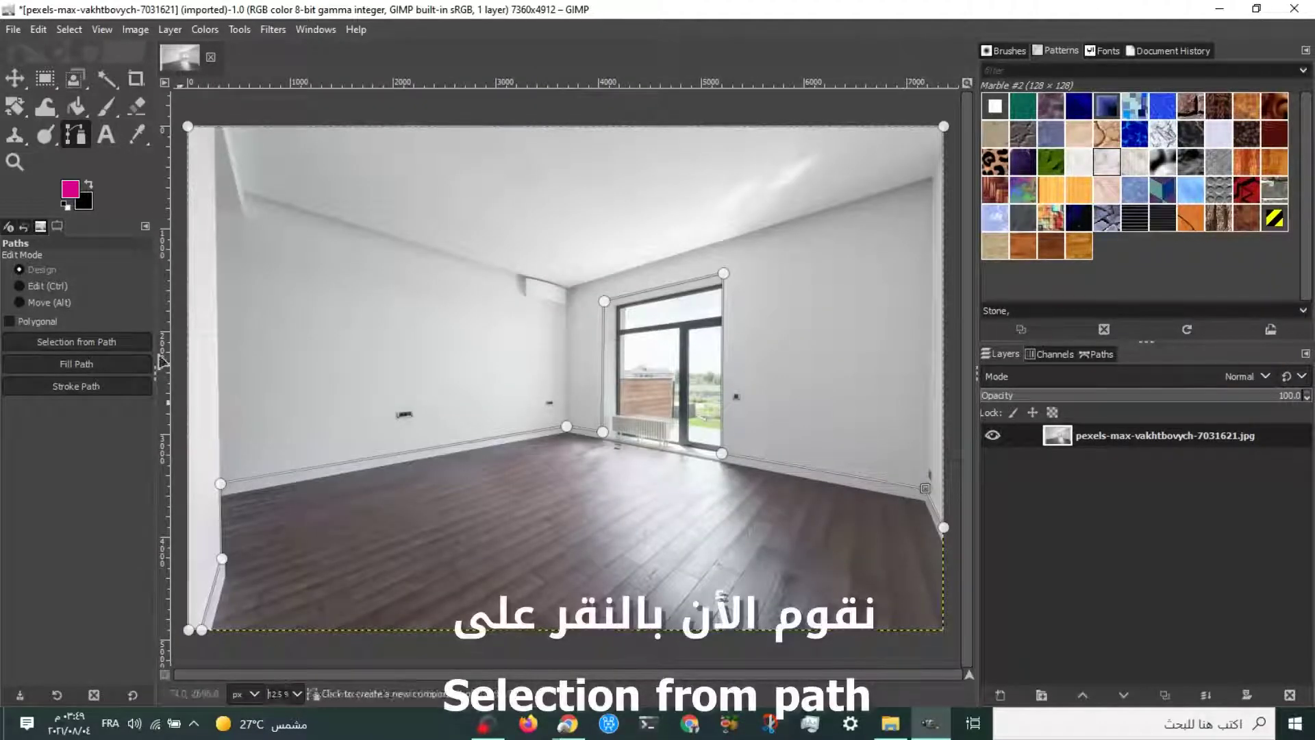
click(78, 342)
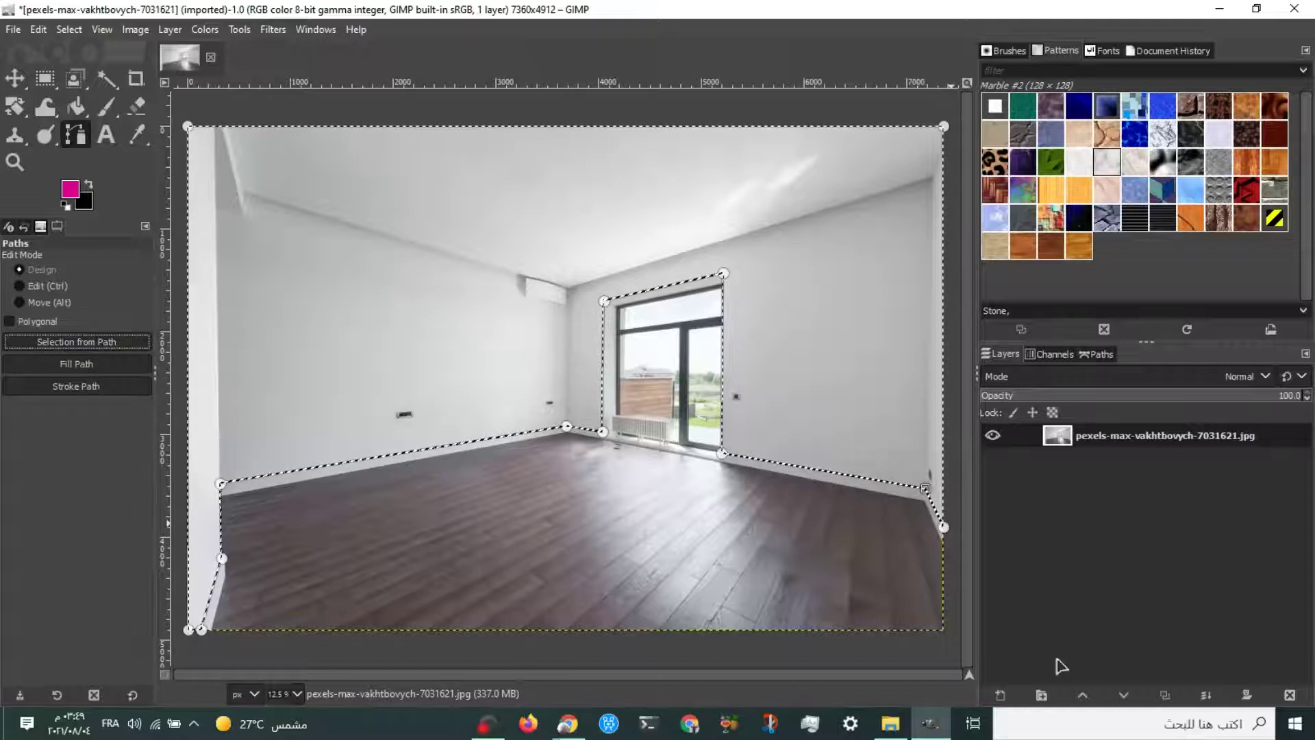
Create a new layer group above the photo layer and name it Wall.
click(1040, 696)
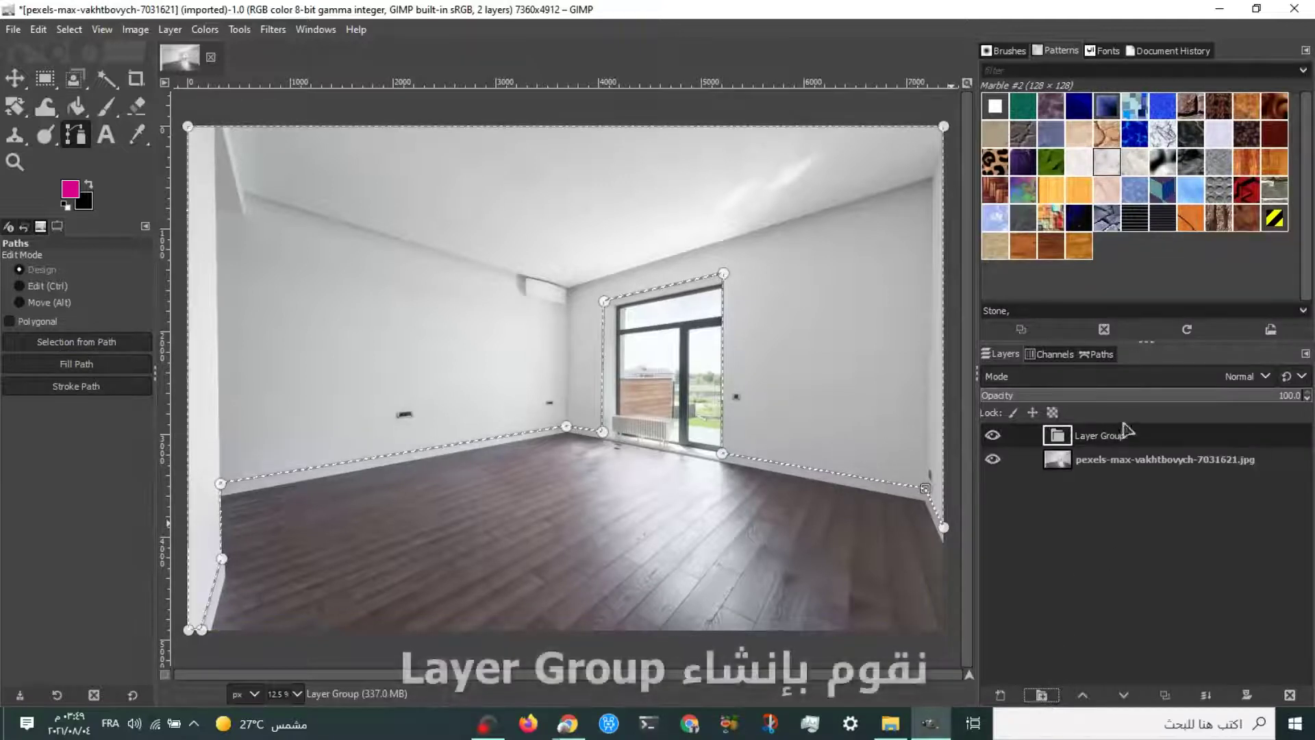
double_click(1103, 439)
key(Return)
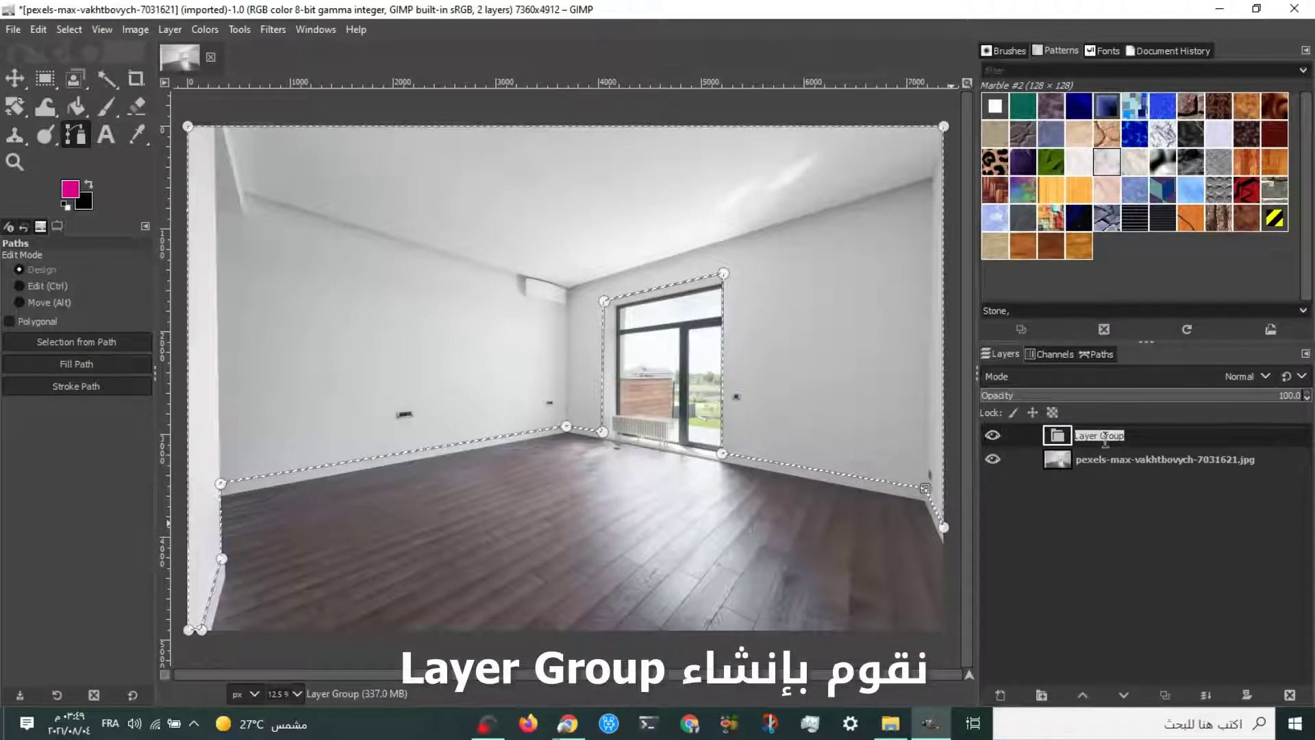
text(Wall)
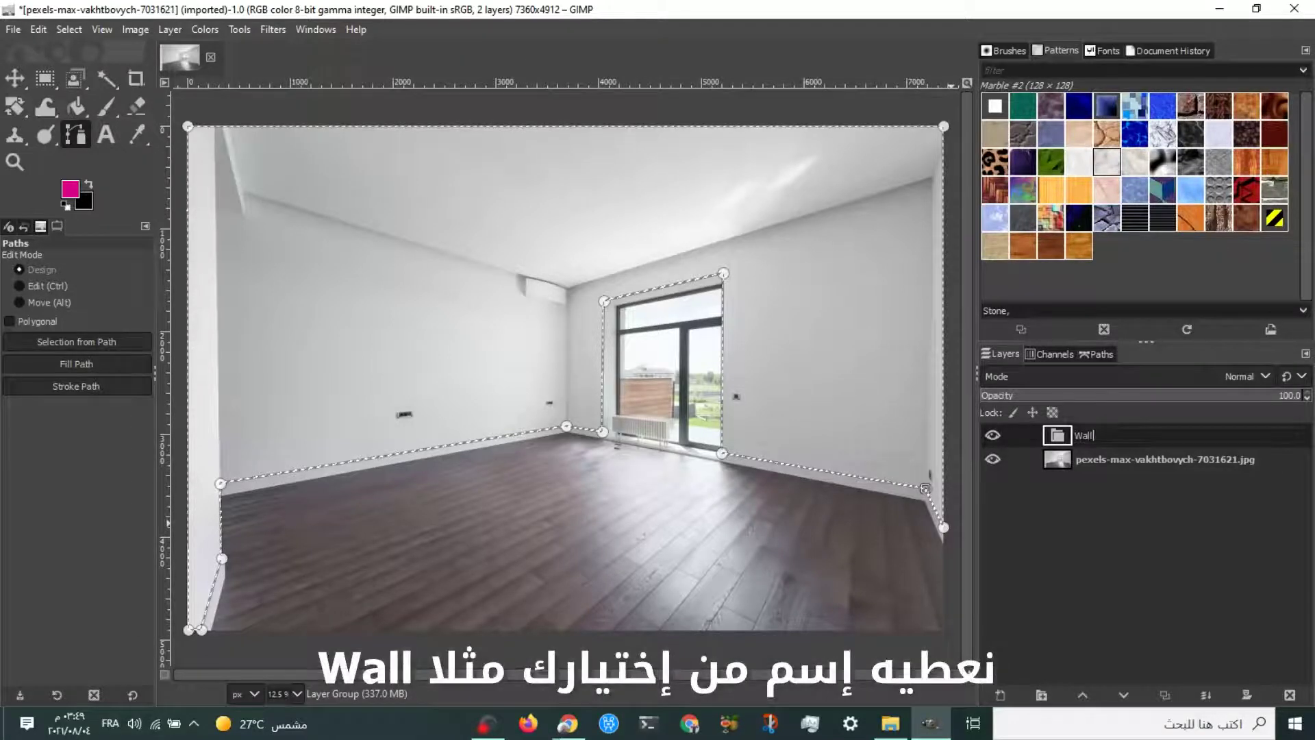
key(Return)
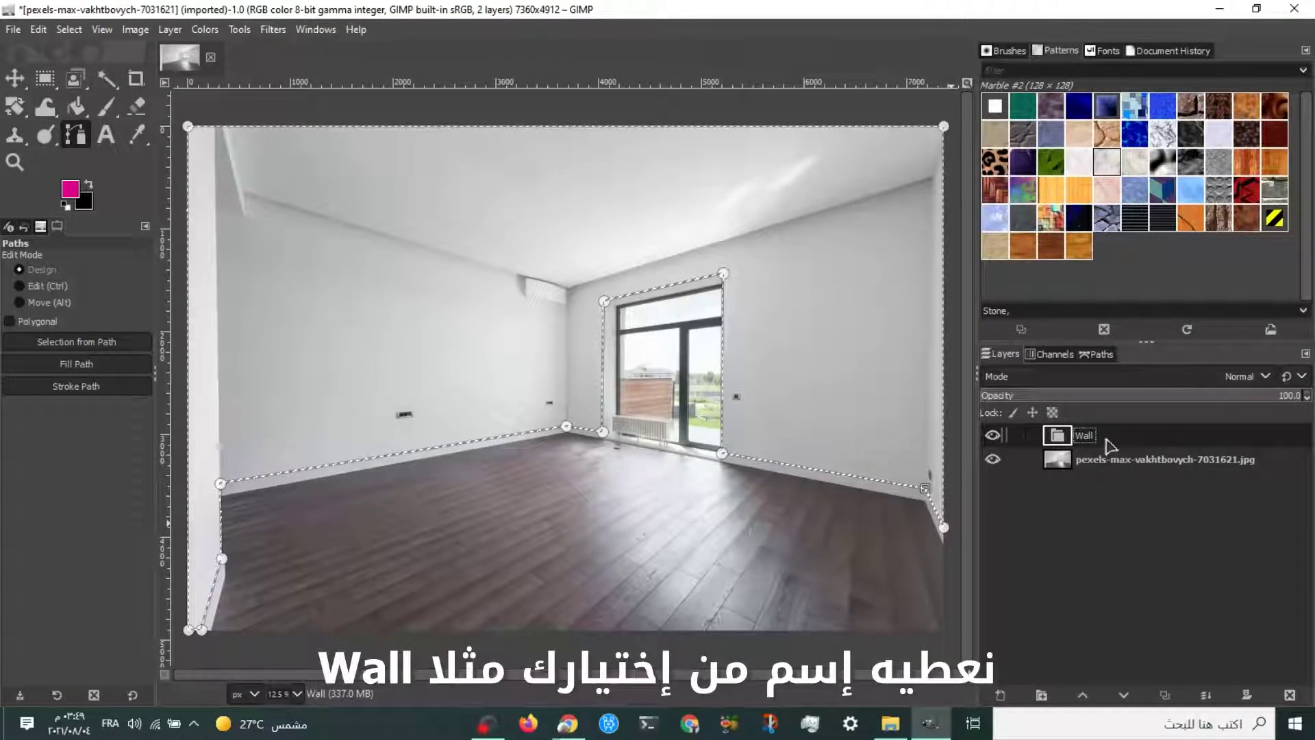
Duplicate the original photo layer and move the copy into the Wall group.
click(1078, 464)
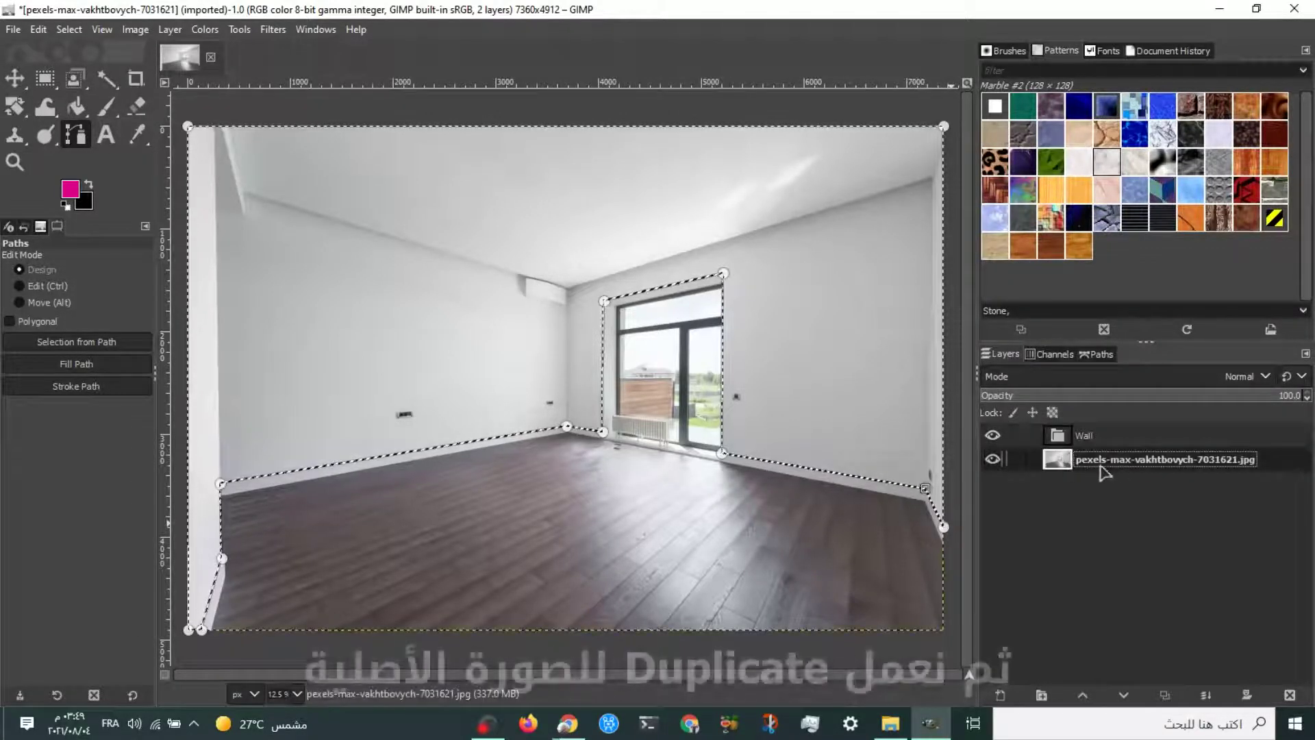
click(1164, 695)
drag(1065, 464, 1086, 440)
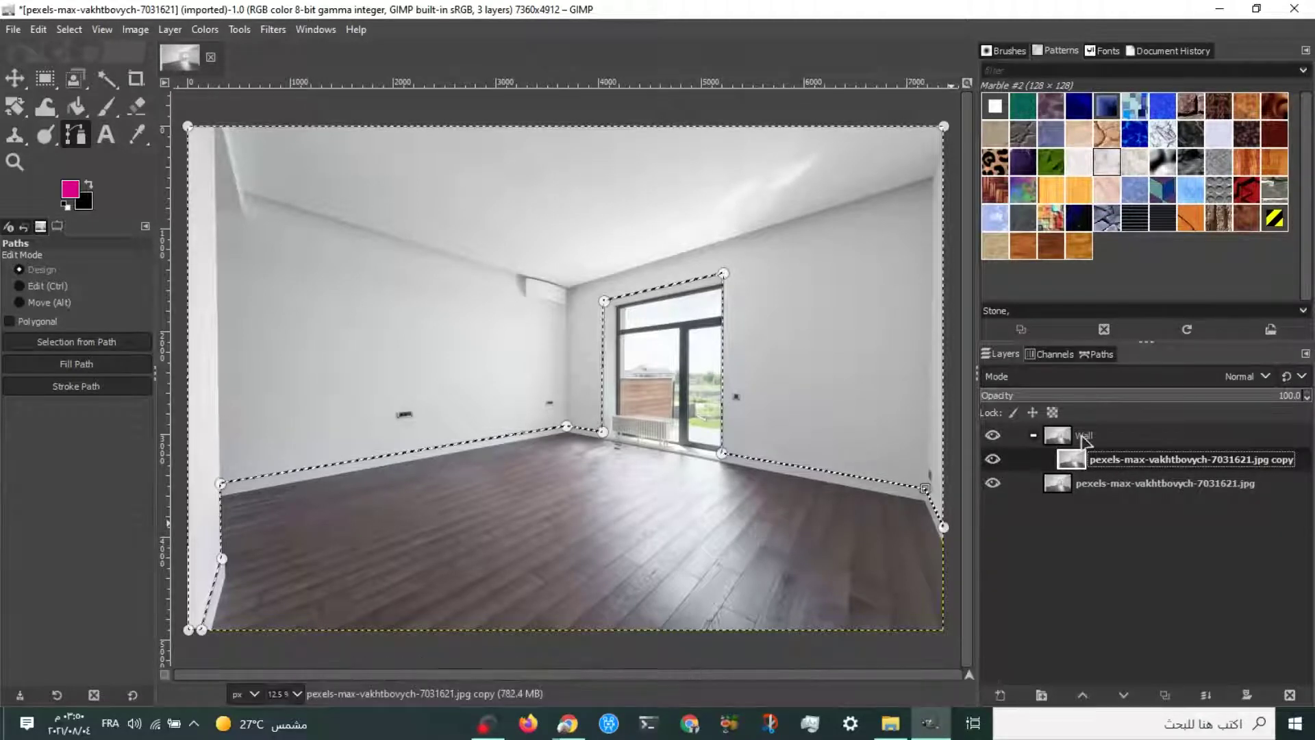
Add a new transparent layer named Color inside the Wall group, keeping the default settings.
click(1101, 440)
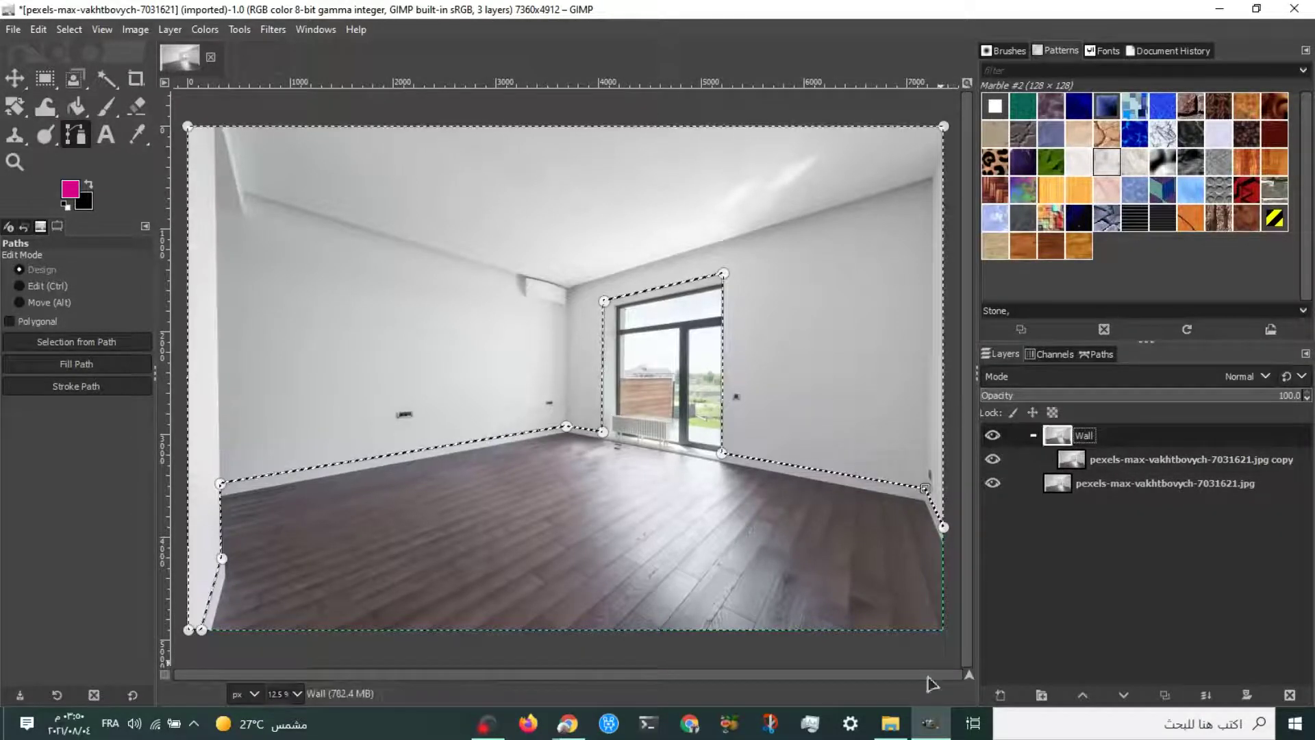
click(1001, 696)
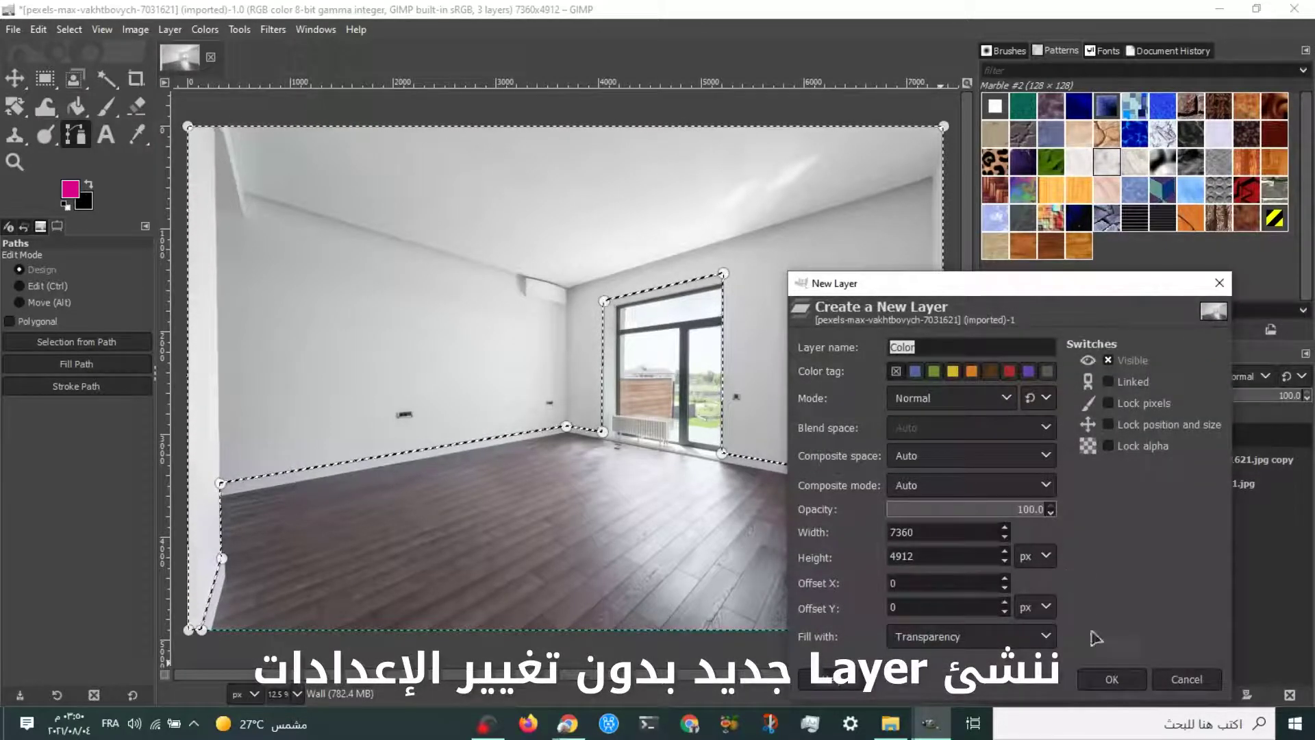
click(1112, 680)
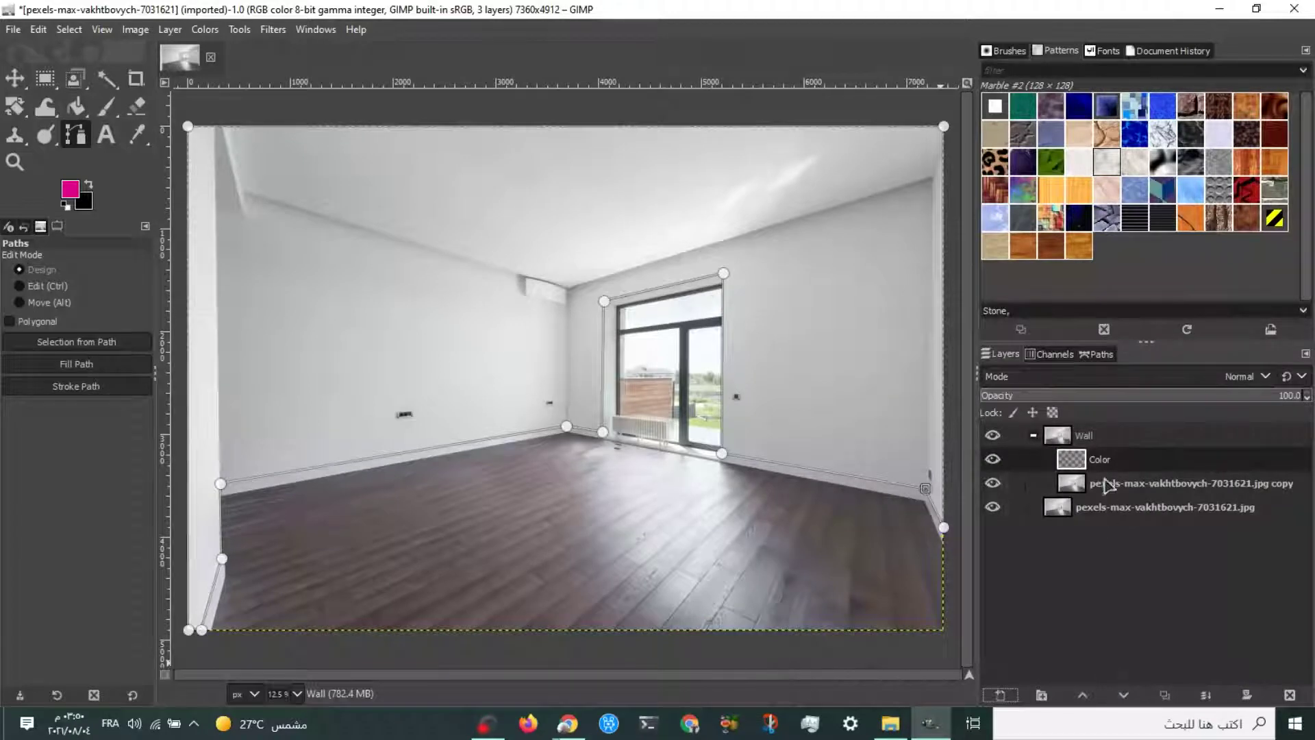
Add a layer mask to the Wall group, initialized from the current selection.
right_click(1096, 449)
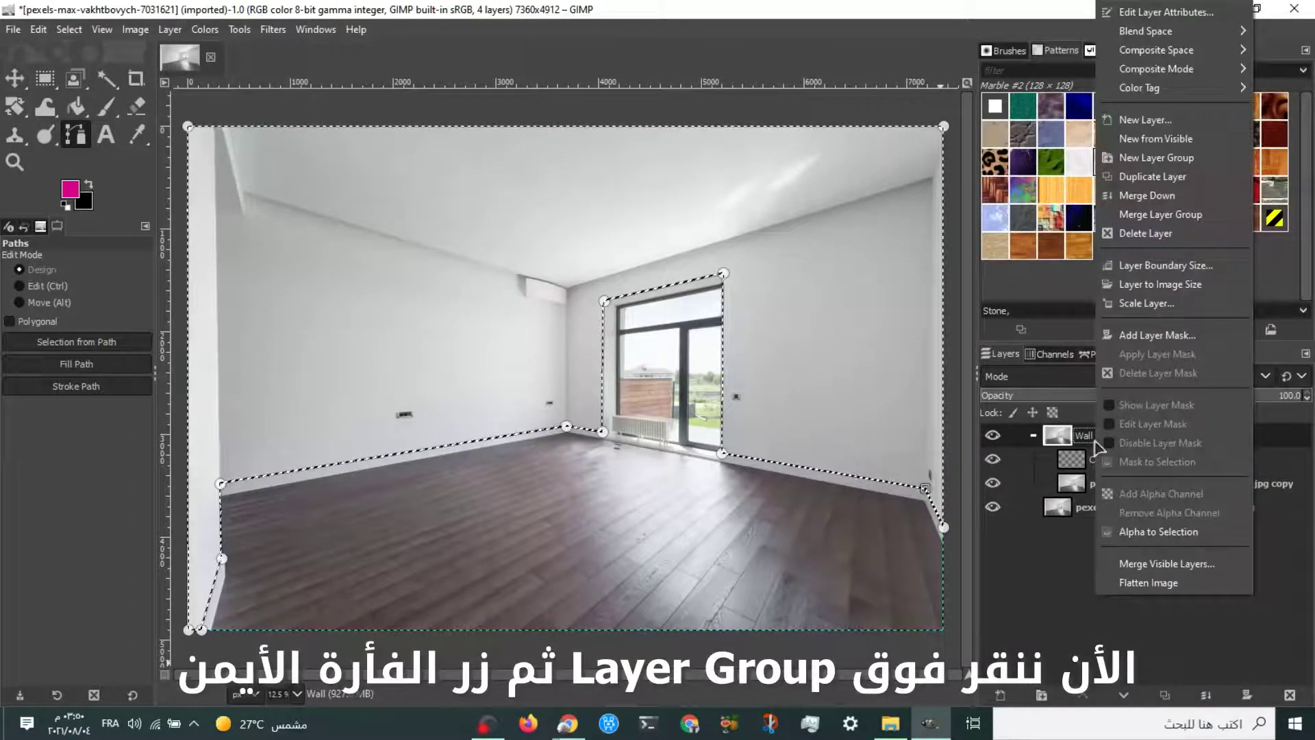
click(1156, 336)
click(1095, 346)
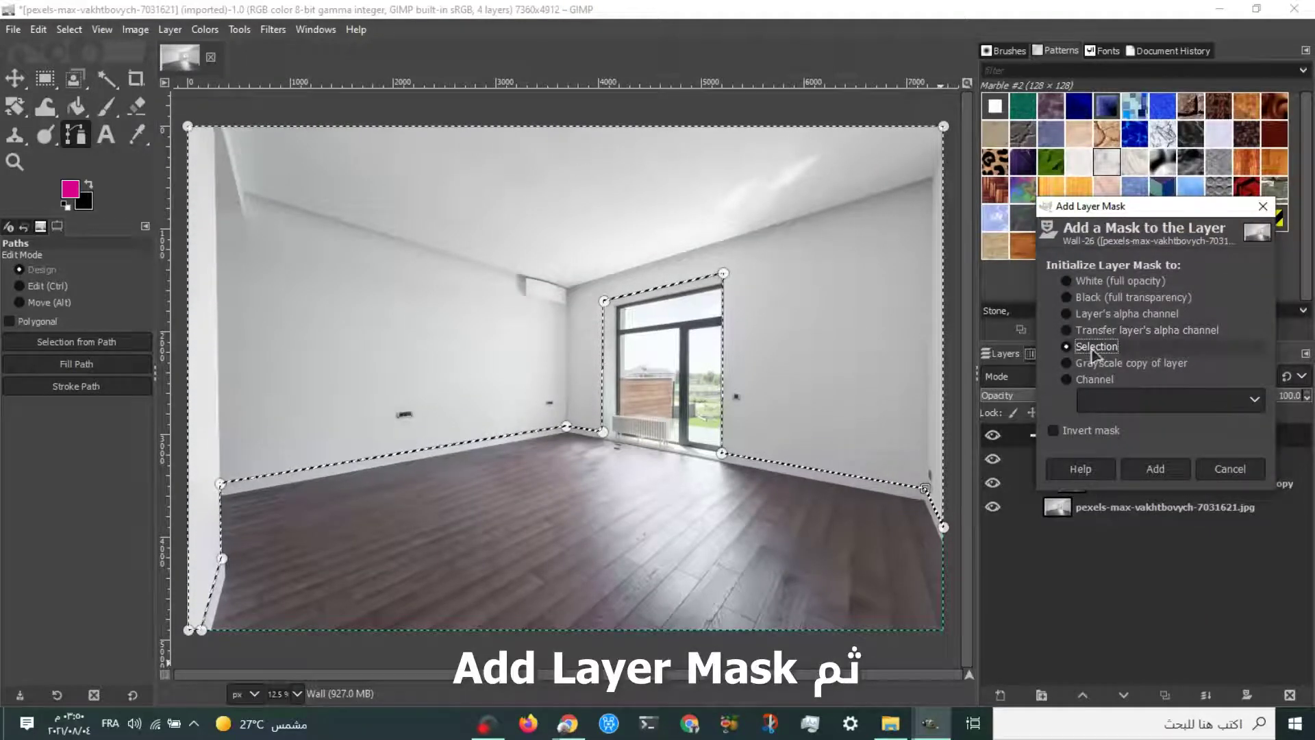
click(1160, 468)
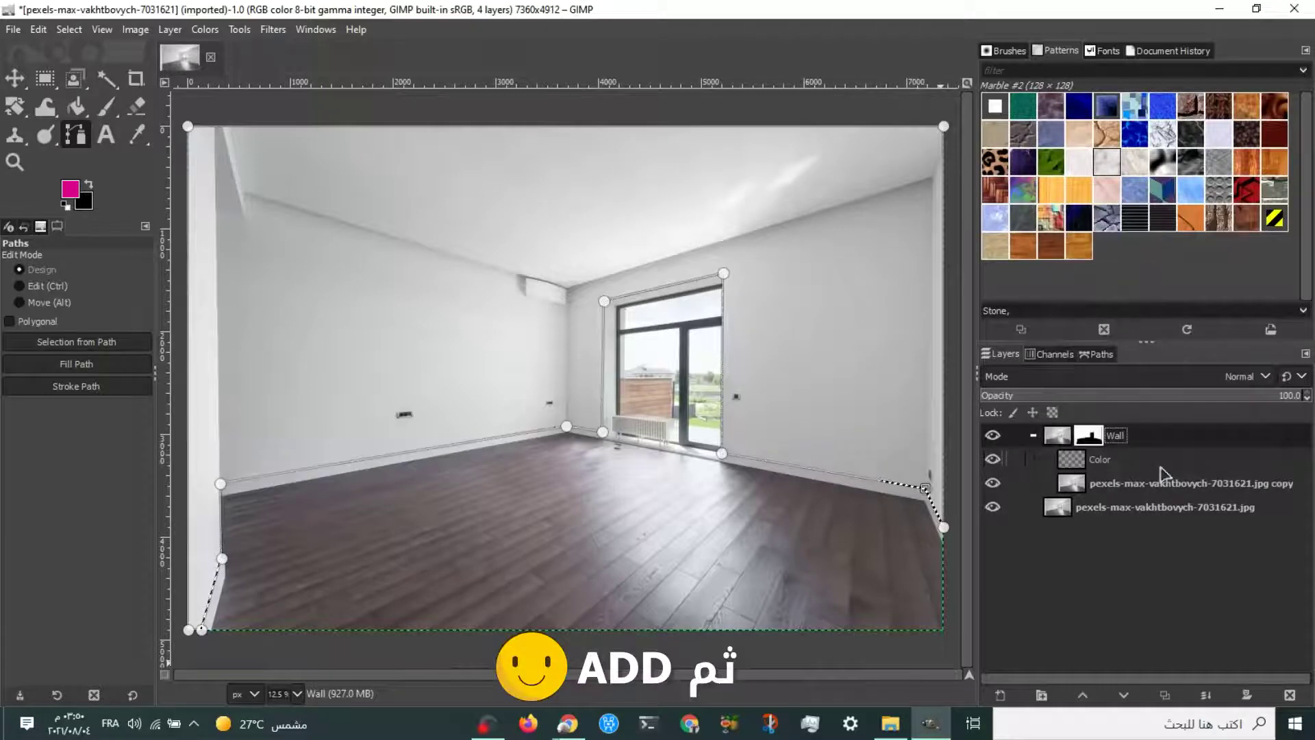
Activate Bucket Fill for the Color layer, clear the selection and set the layer's blend mode to HSL Color.
click(1073, 463)
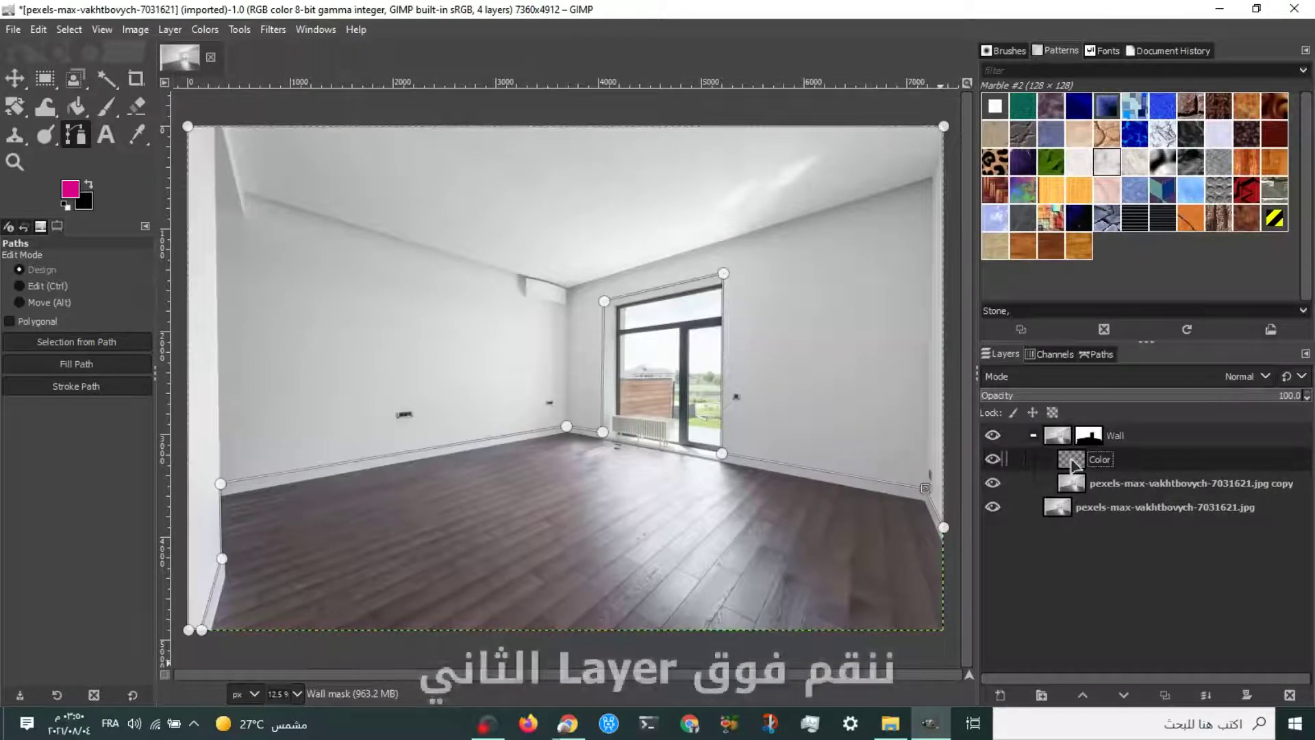
click(78, 108)
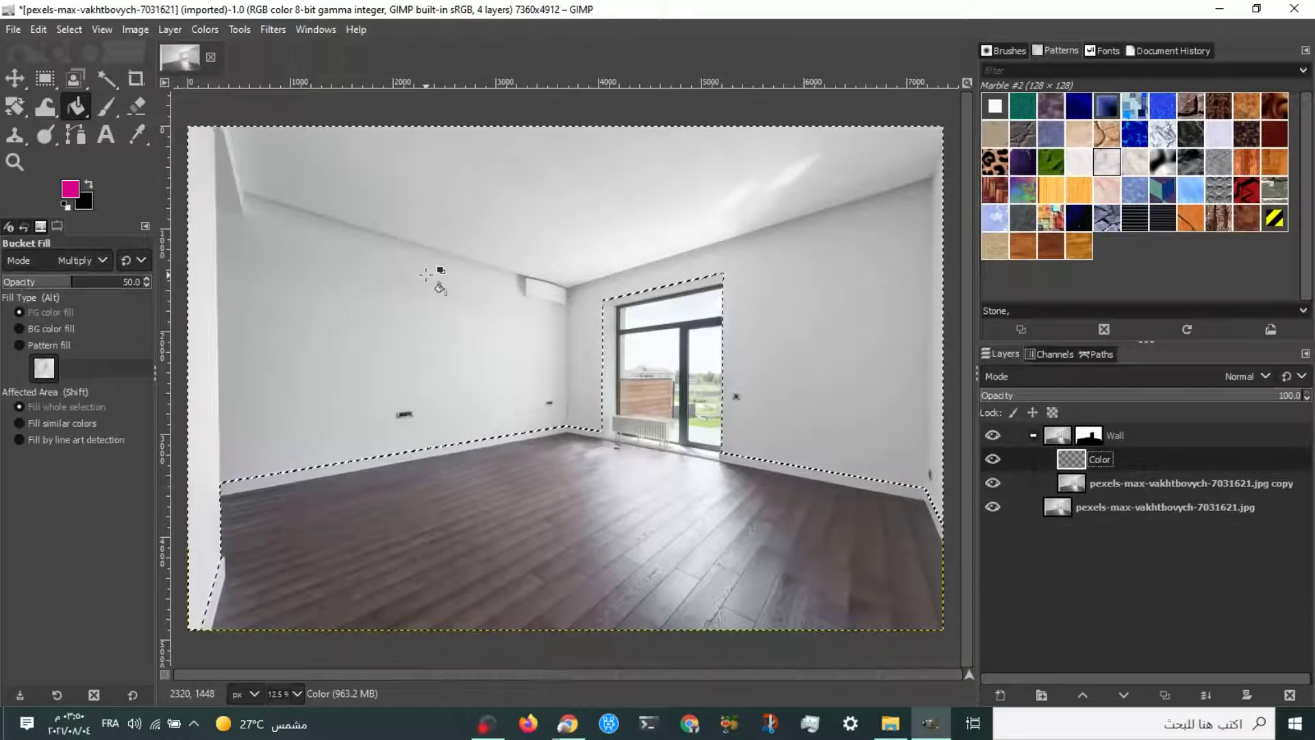
key(ctrl+shift+a)
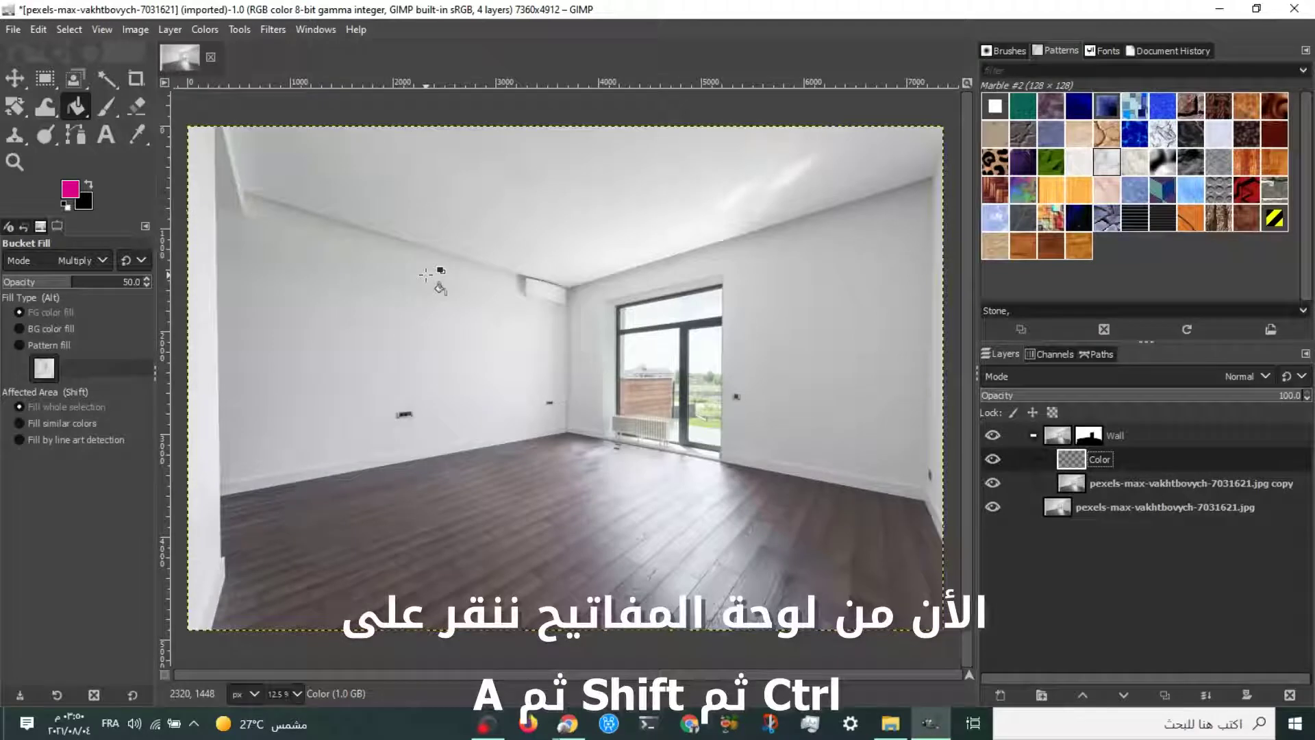
click(1243, 378)
scroll(1076, 254, down, 5)
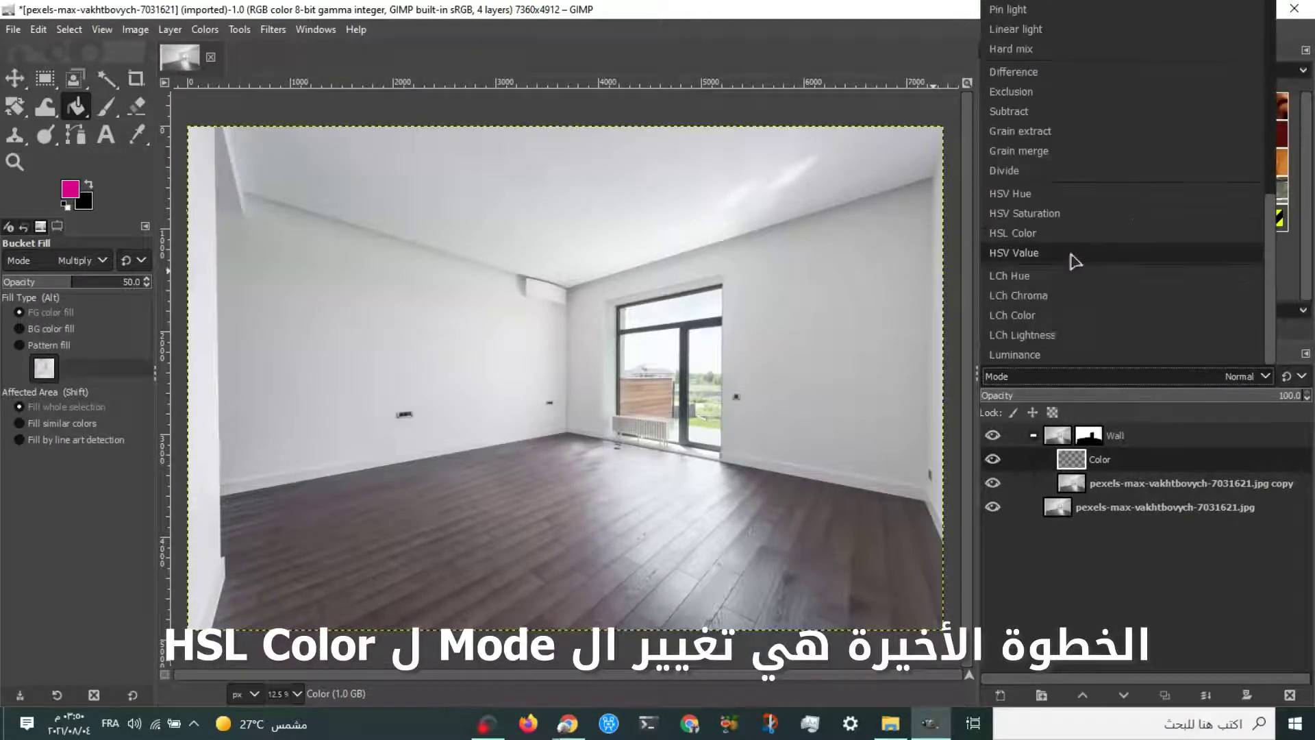
click(1035, 234)
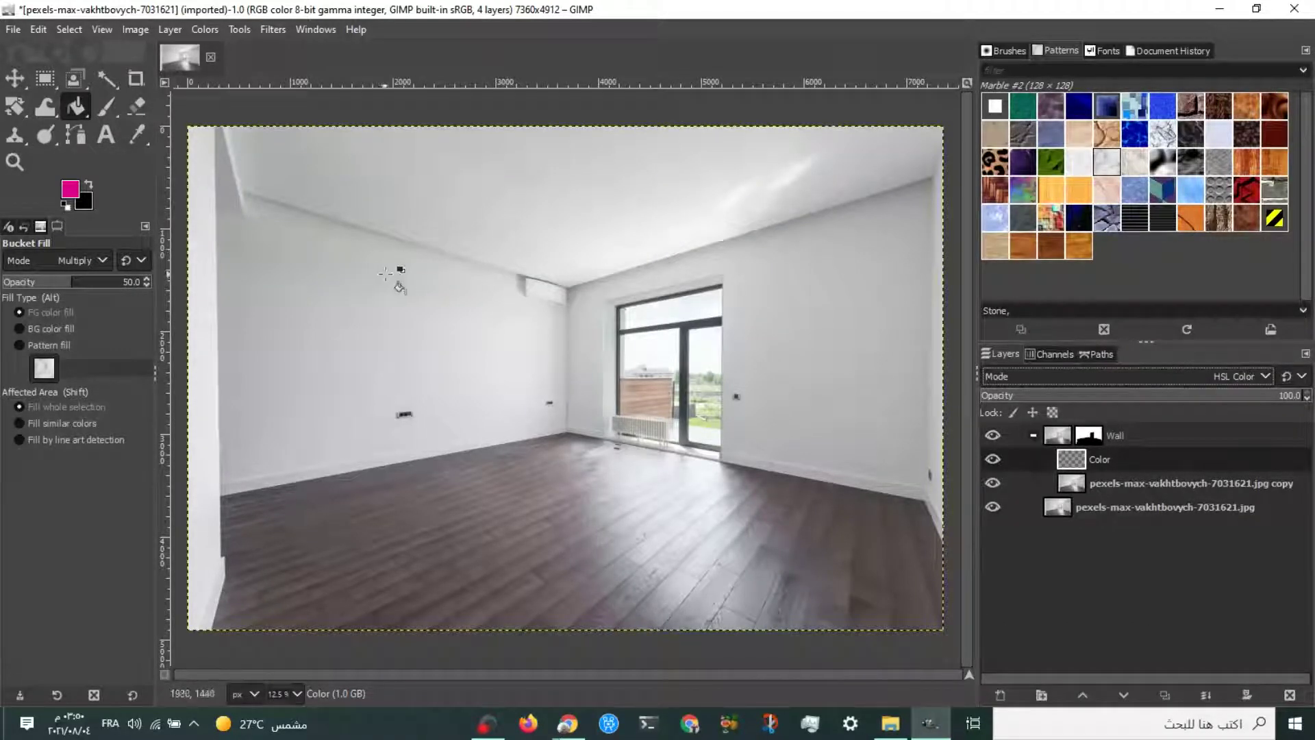
Try filling the Color layer with the magenta foreground color d80087 and undo the fill.
click(355, 276)
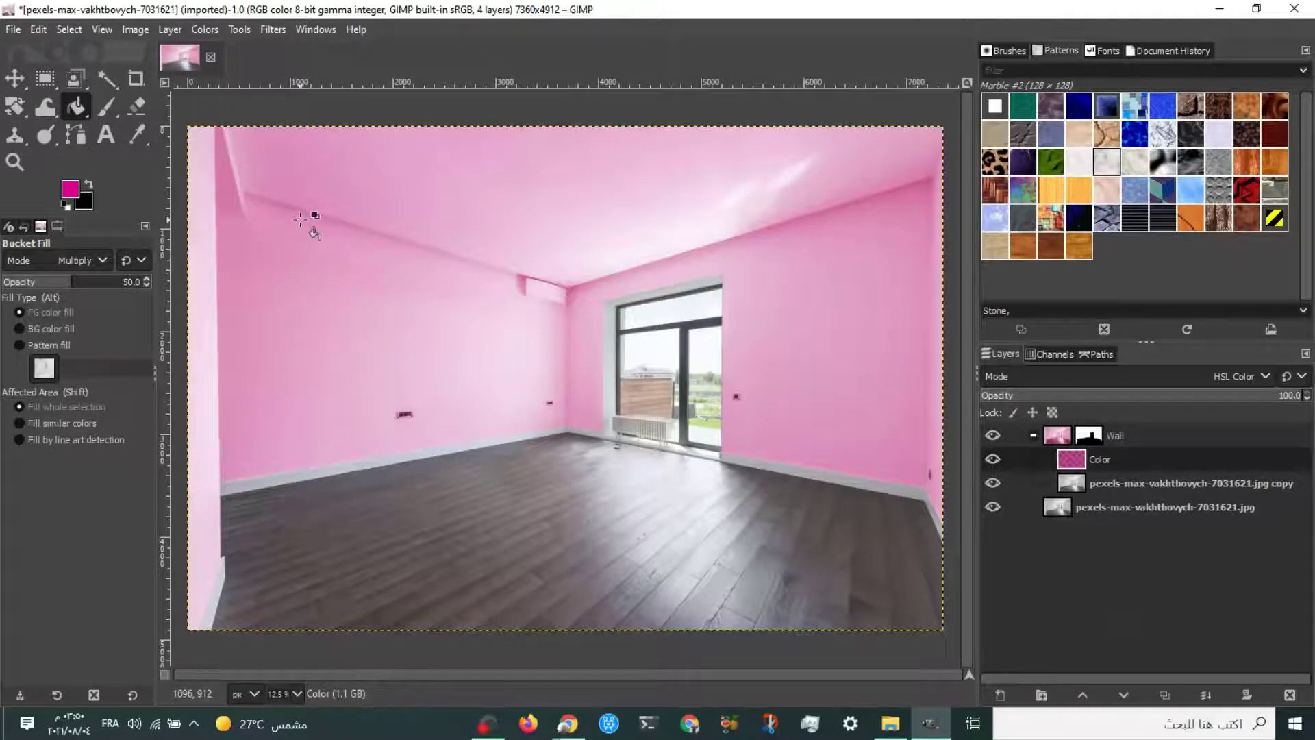
key(ctrl+z)
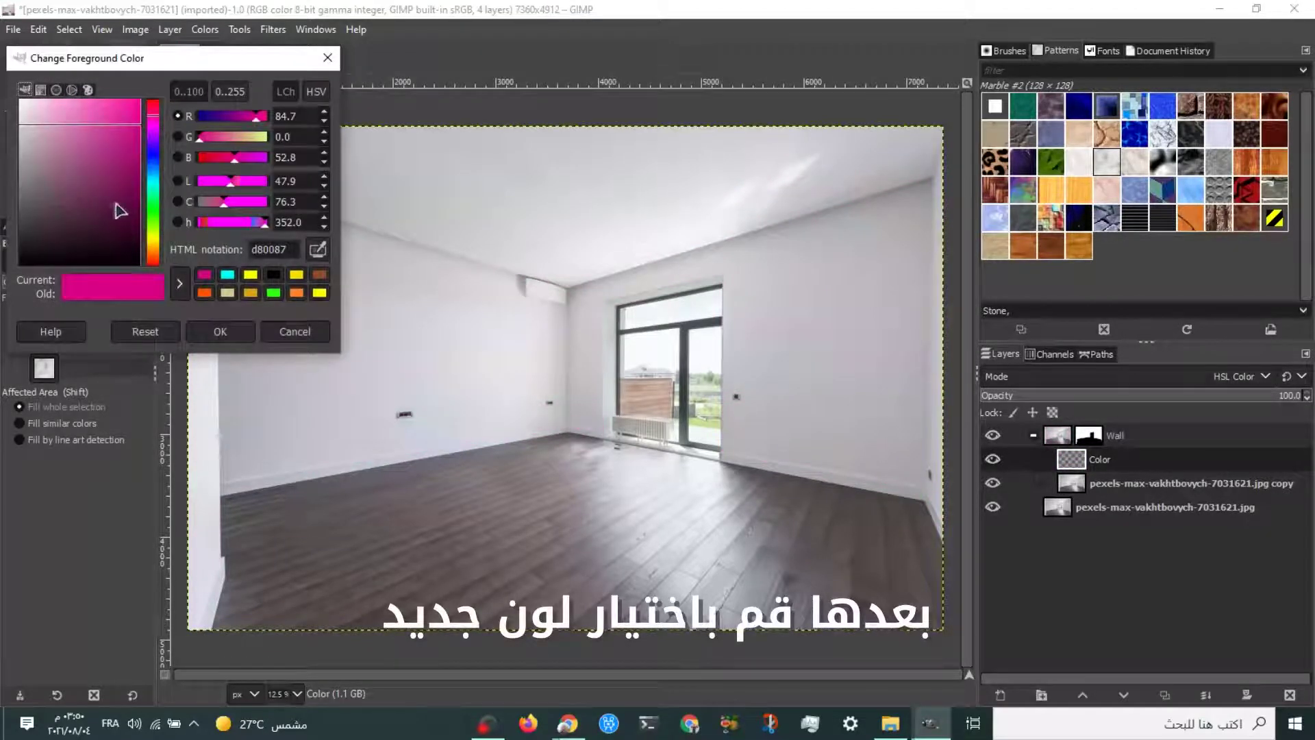
Try filling the Color layer with the green foreground color 35ff45 and undo the fill.
drag(156, 226, 156, 215)
drag(134, 144, 120, 105)
click(220, 331)
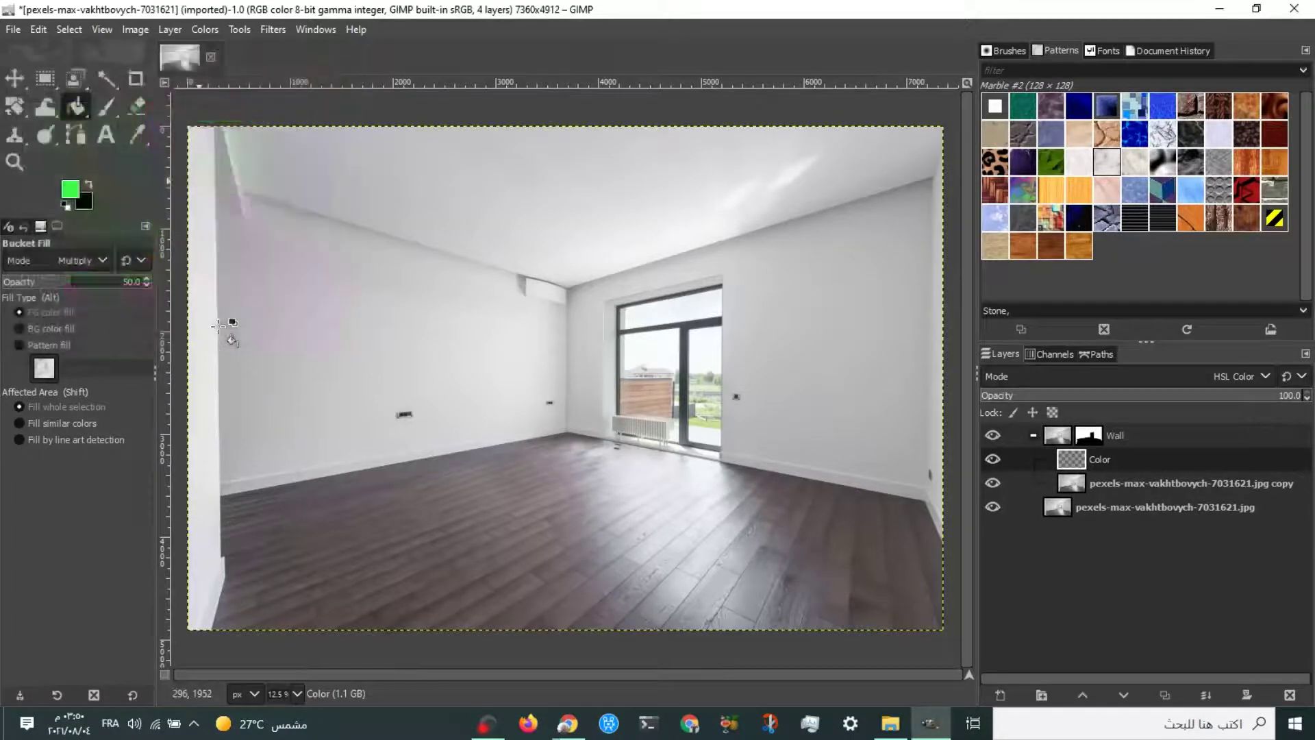
click(416, 241)
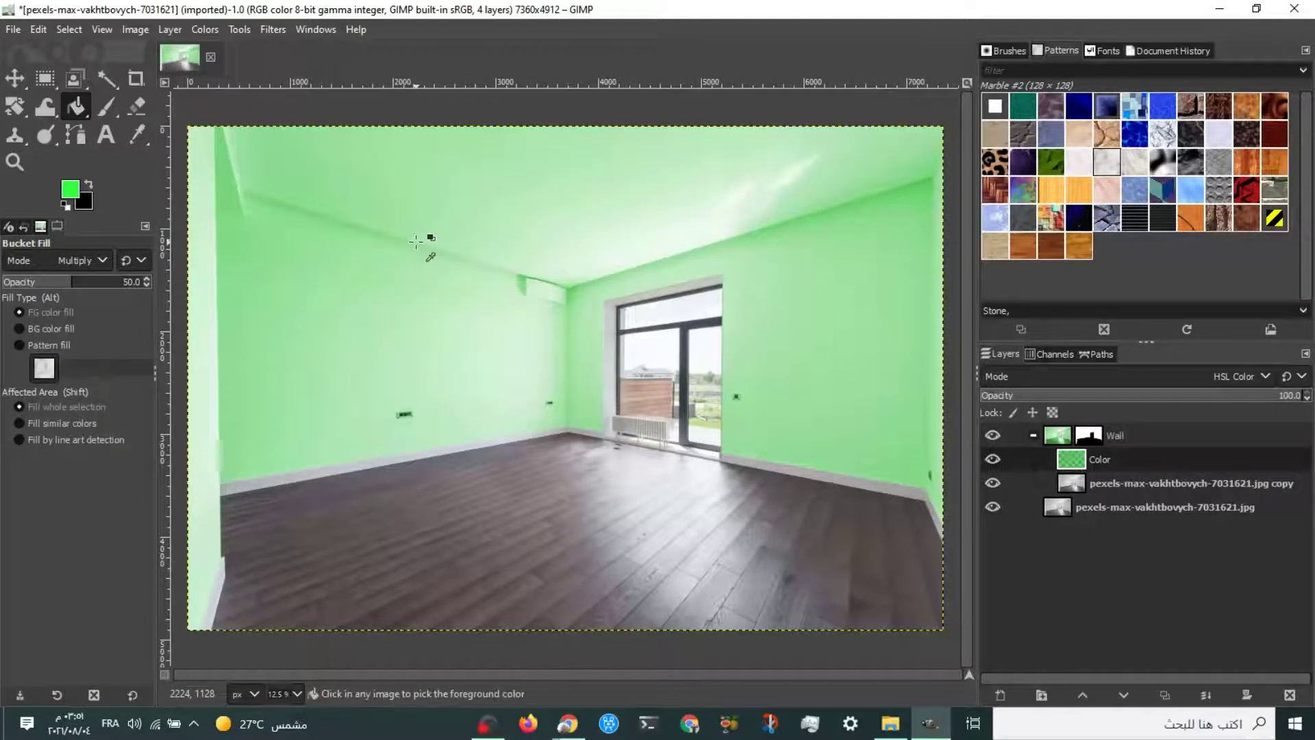
key(ctrl+z)
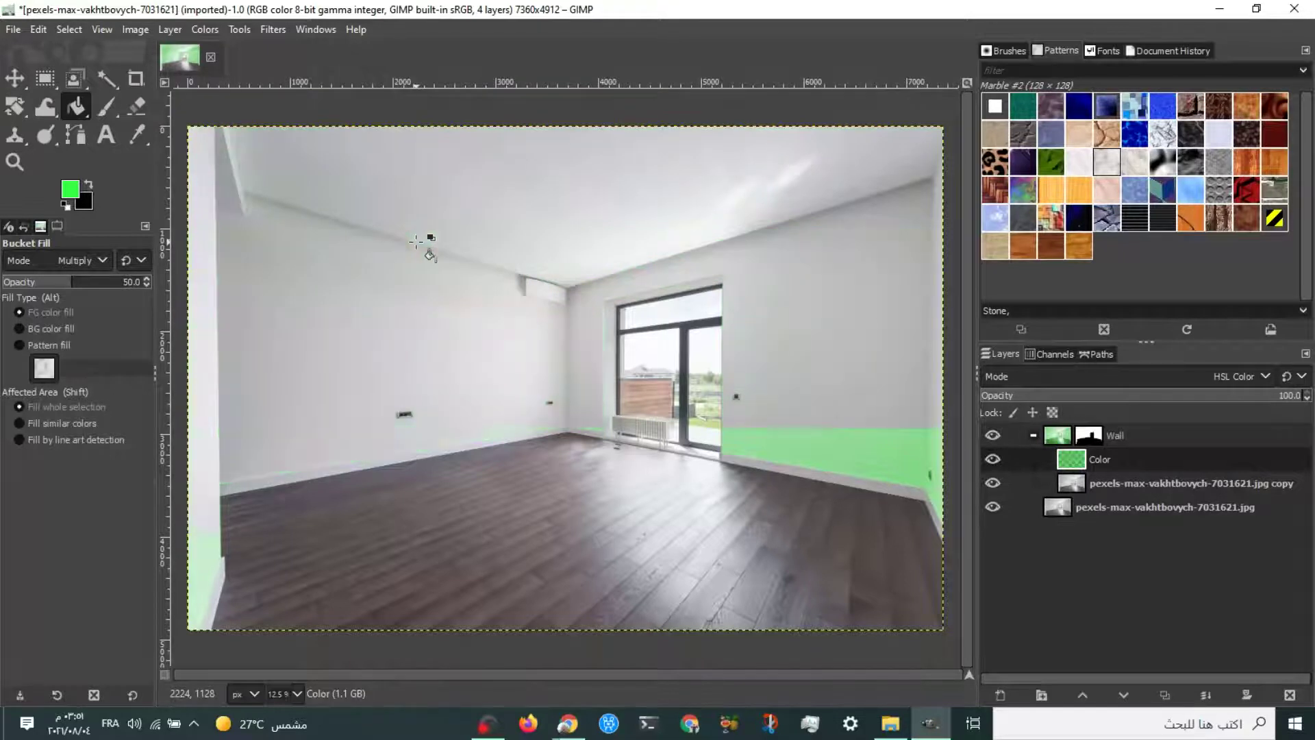
Set the foreground color to yellow ffcf2b and fill the Color layer with it.
click(75, 194)
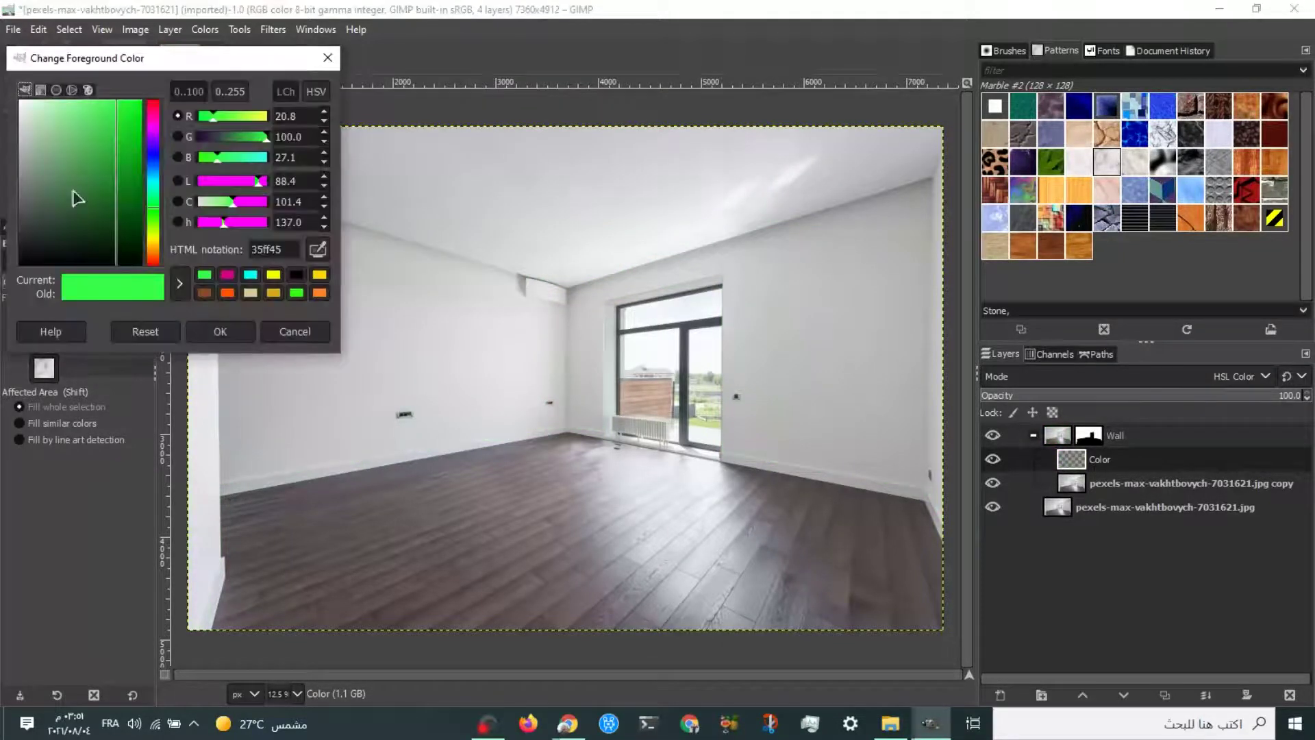
drag(152, 235, 156, 251)
click(122, 101)
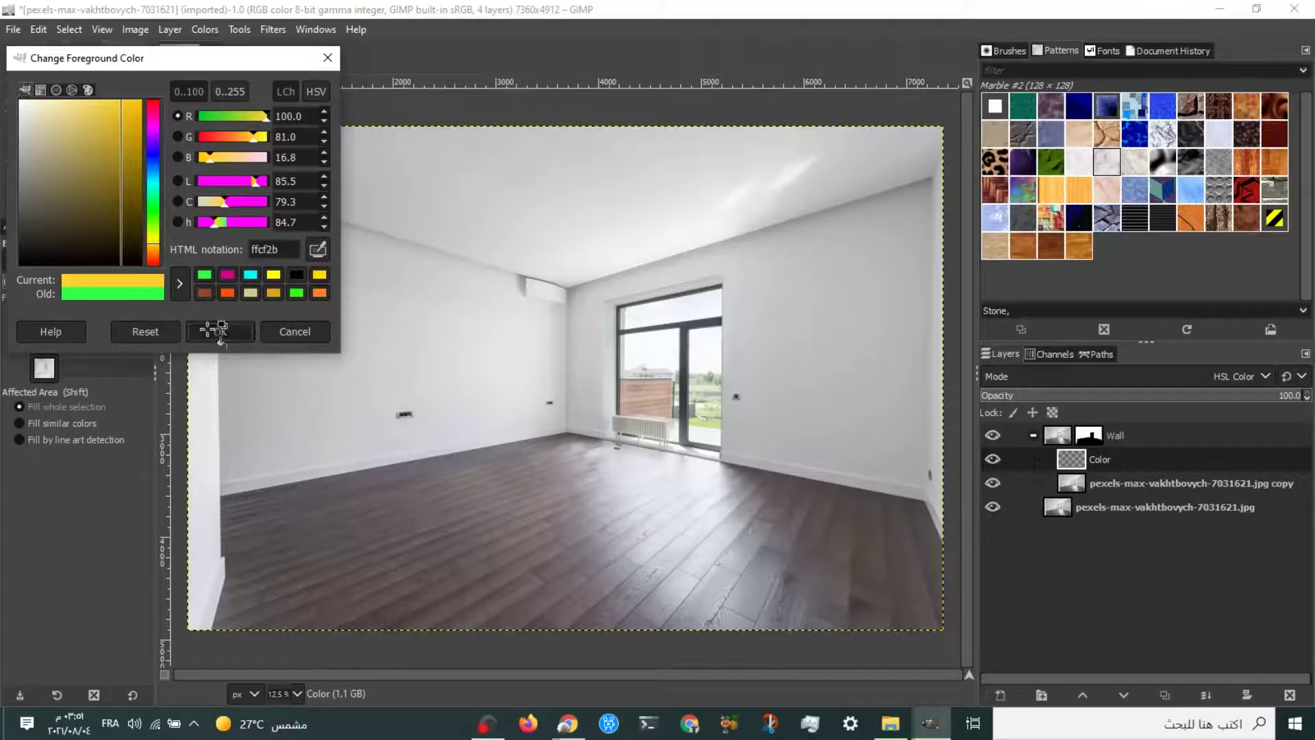
click(215, 332)
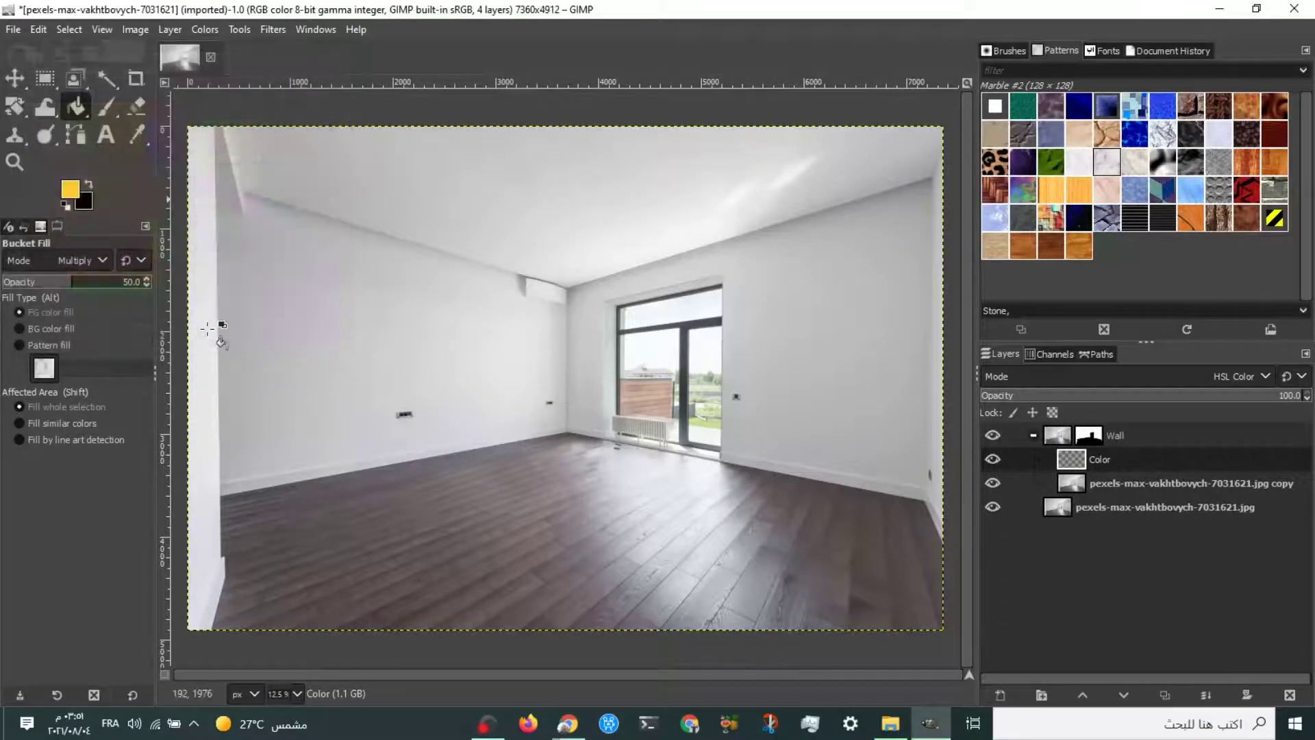
click(340, 271)
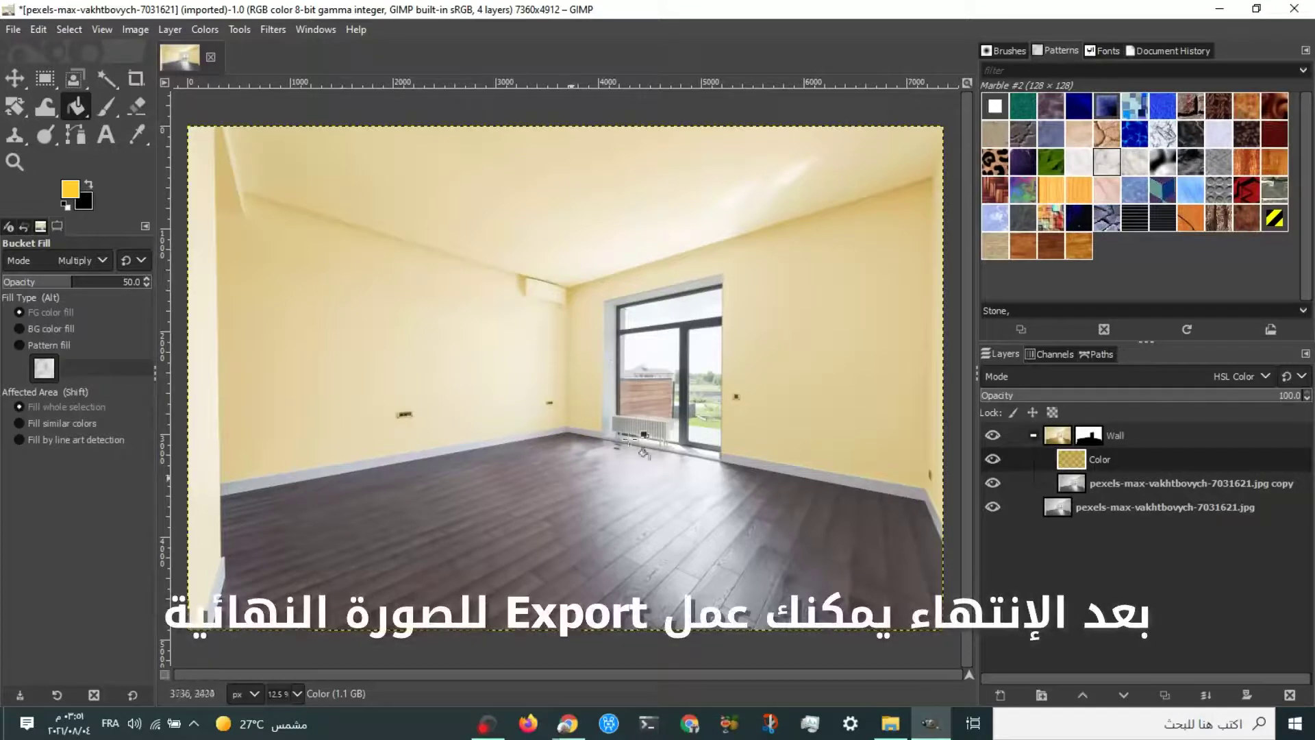
Export the recolored room image as a JPEG to the Pictures folder with the default export options.
click(13, 30)
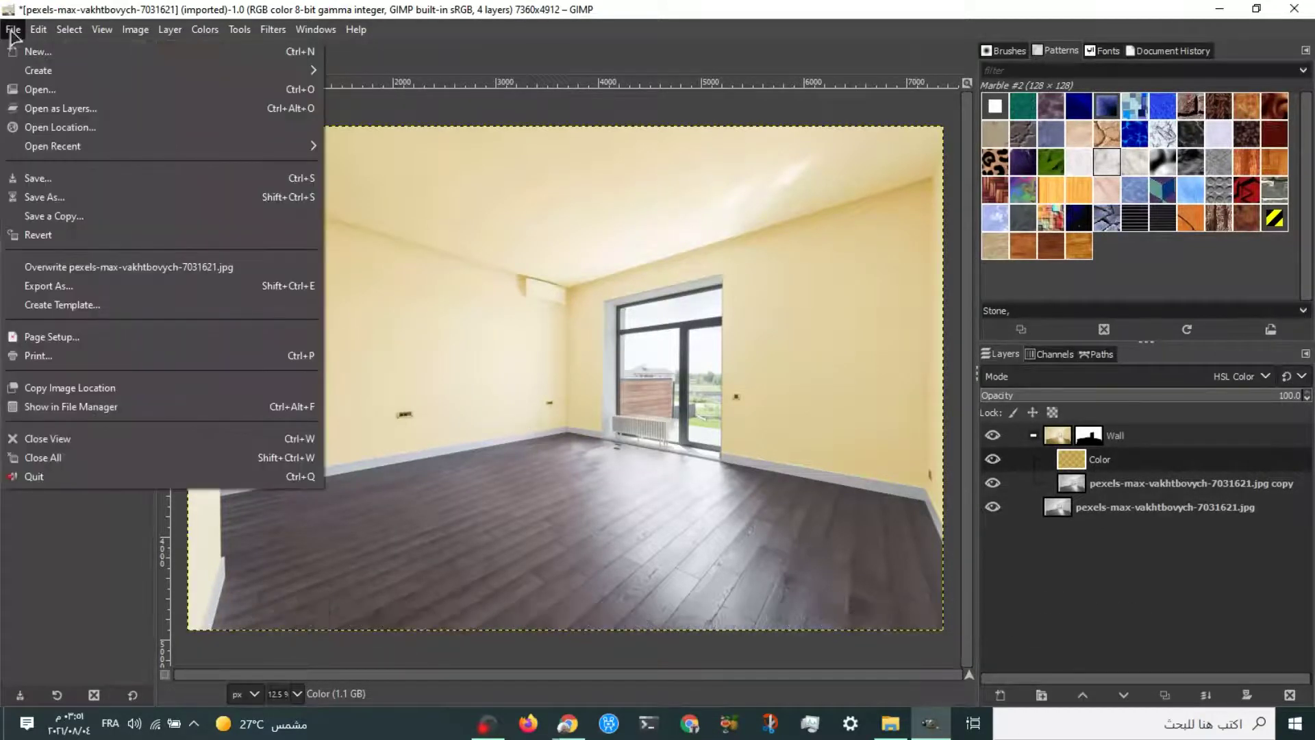
click(71, 286)
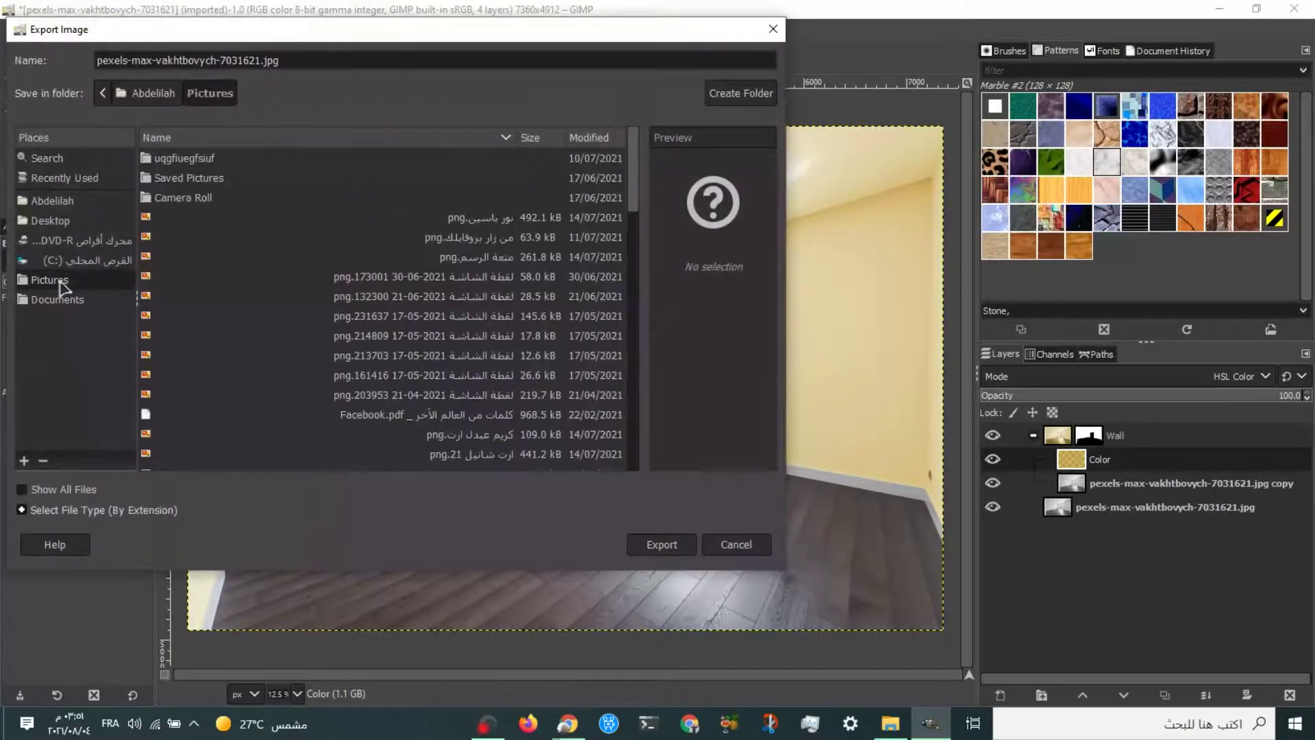
click(640, 544)
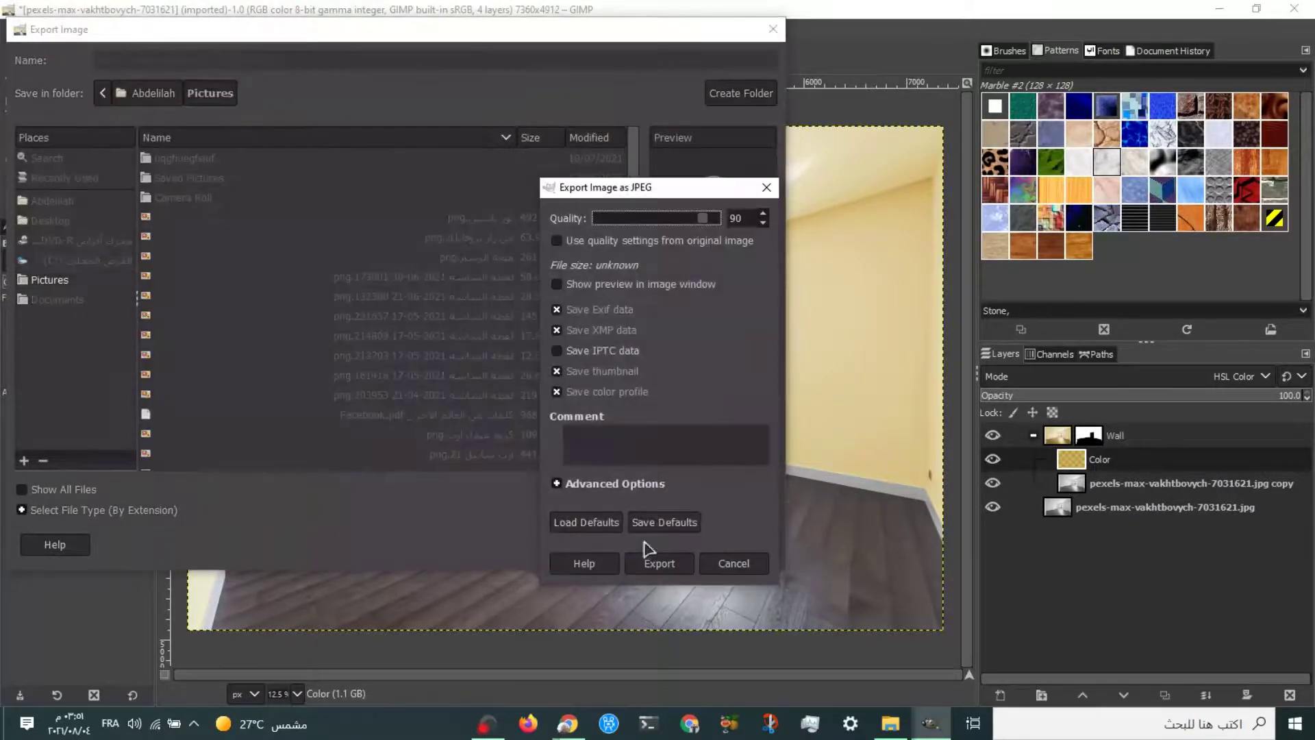
click(652, 563)
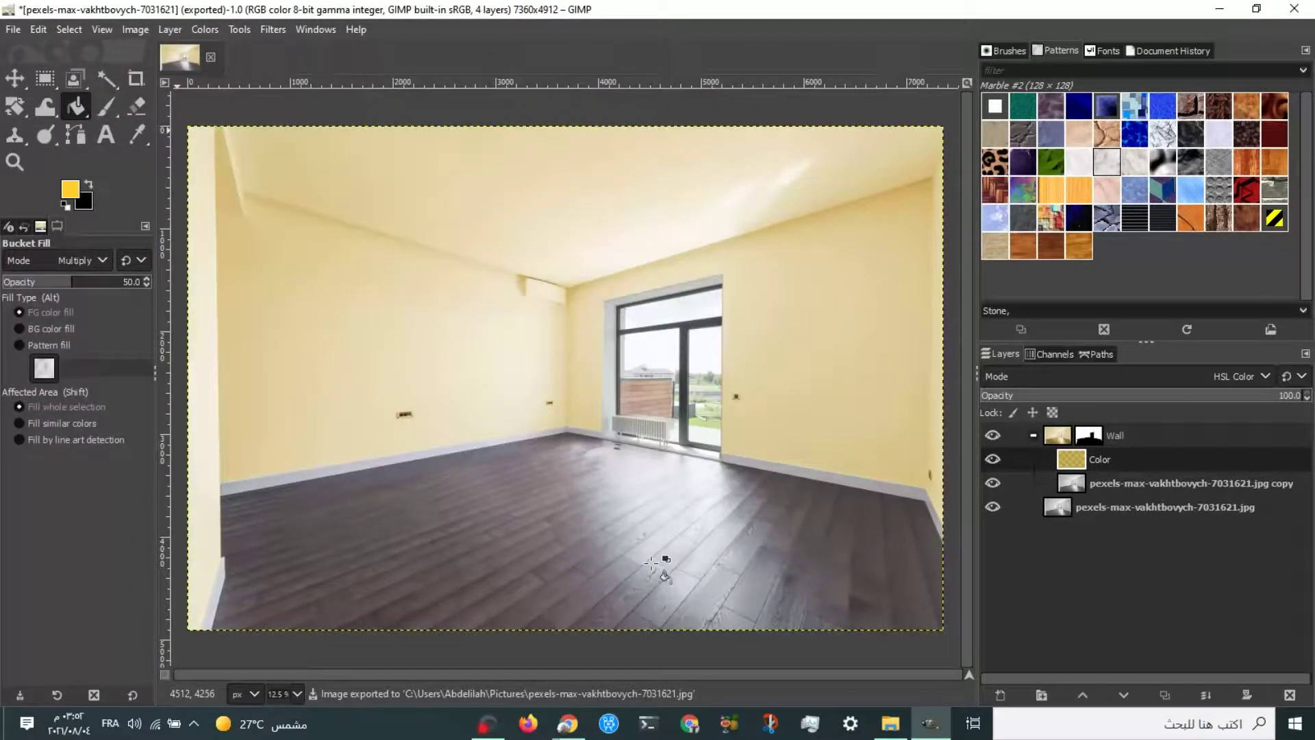
Switch to File Explorer, open dze.jpg in the Photos viewer and compare the original room with the recolored version.
click(891, 723)
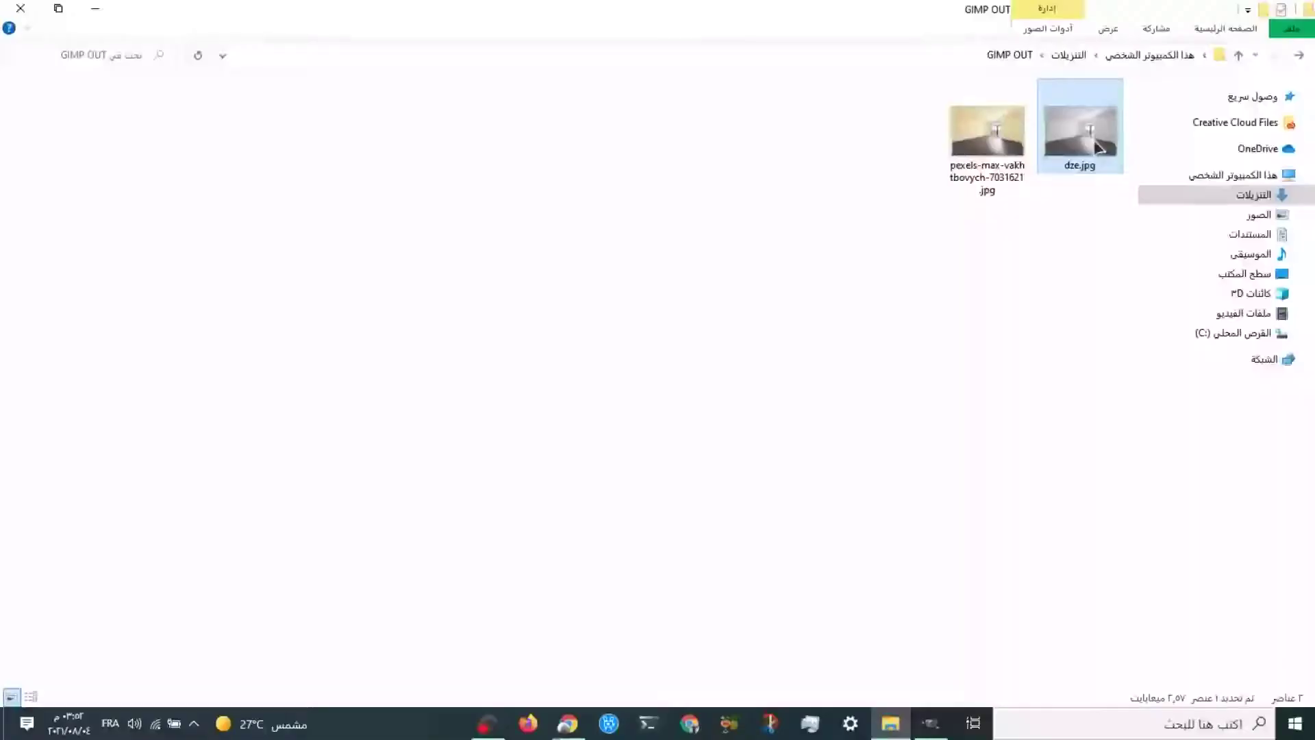
double_click(1095, 147)
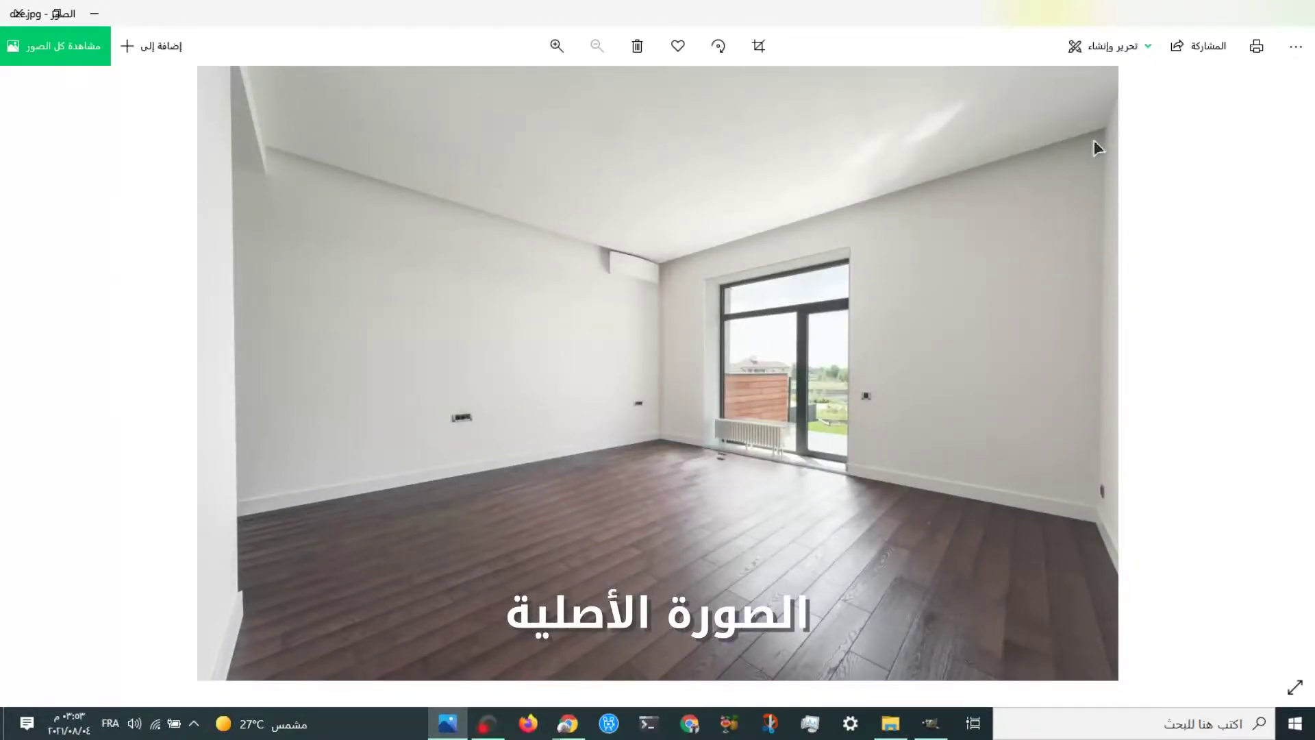
key(Right)
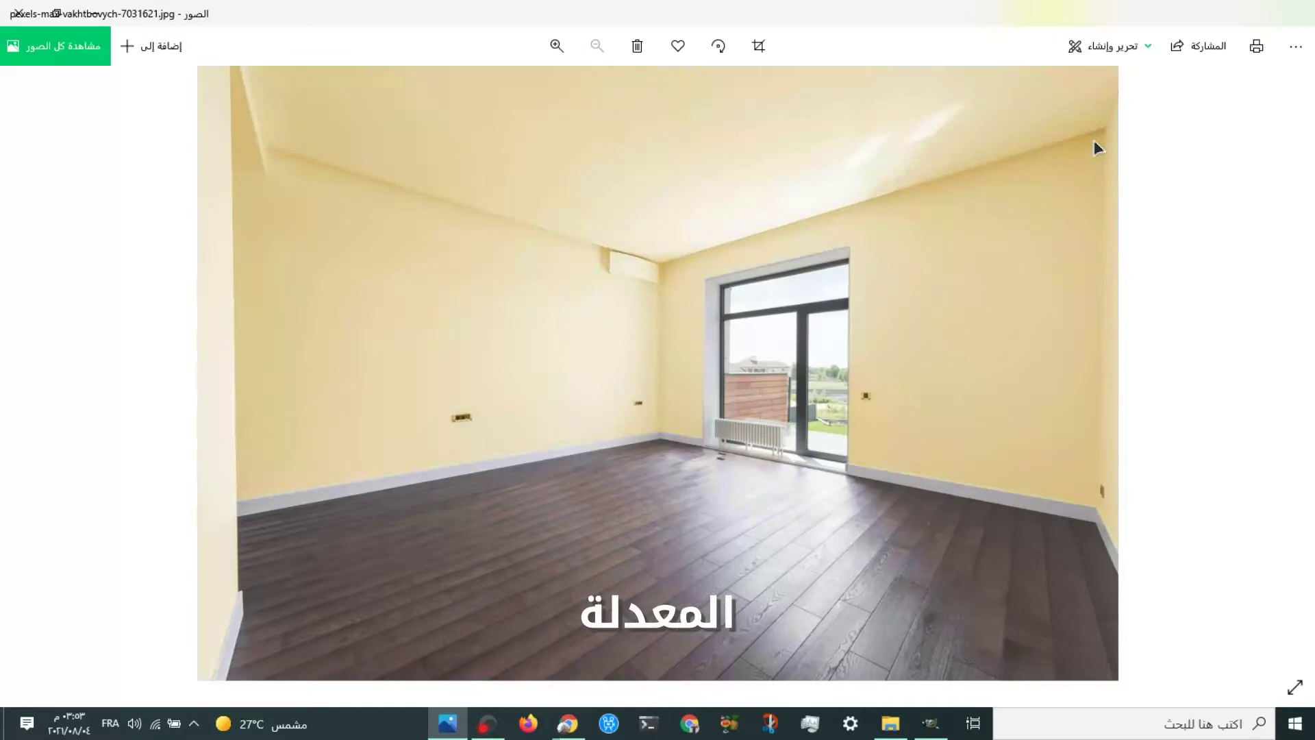
key(Left)
key(Right)
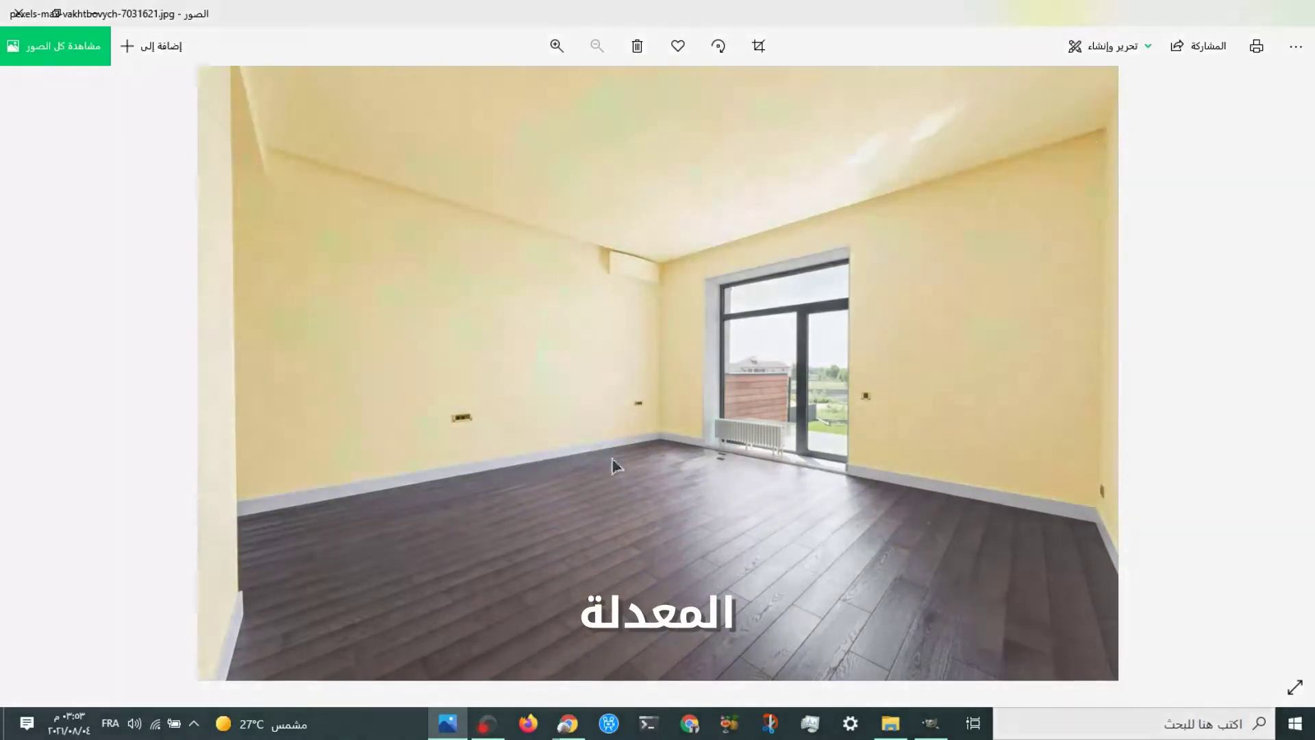